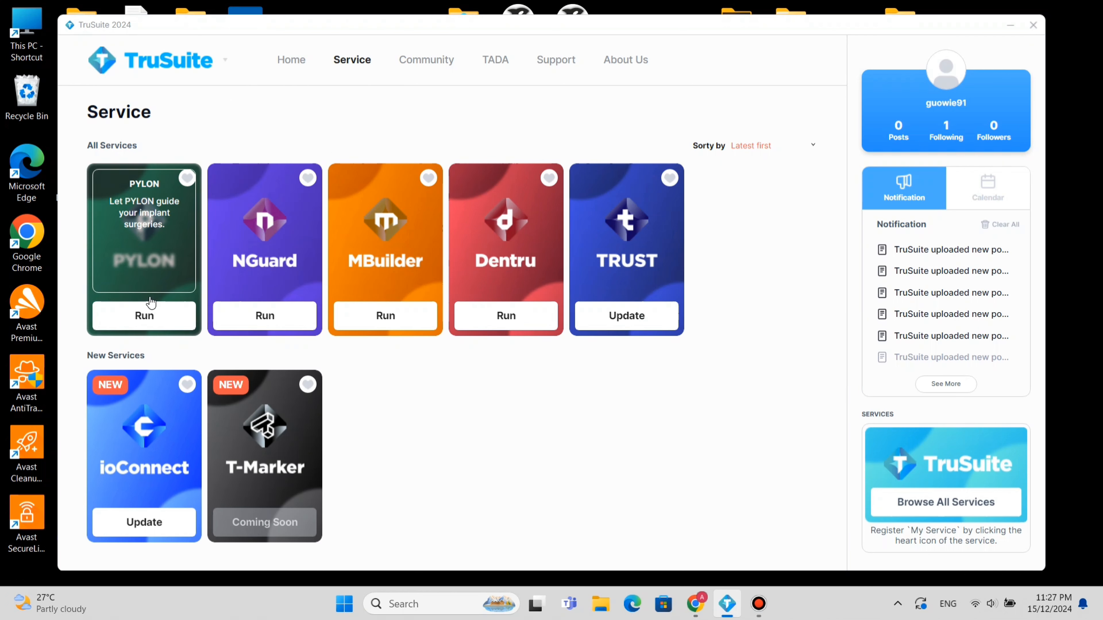
Launch PYLON and create a new patient record with the last name case 01.
click(146, 321)
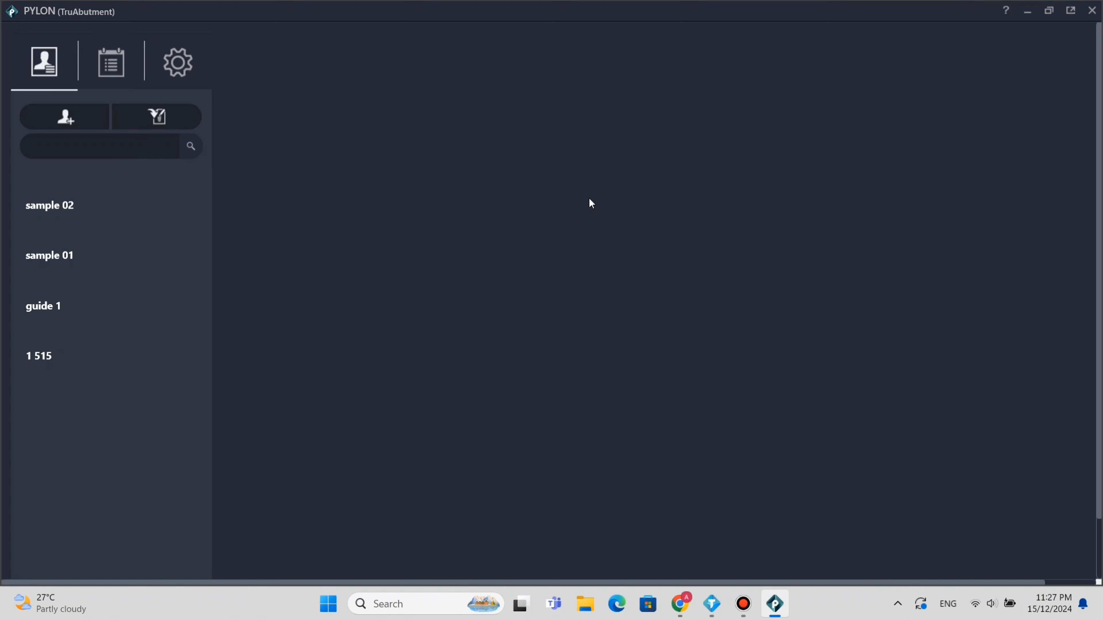
click(90, 121)
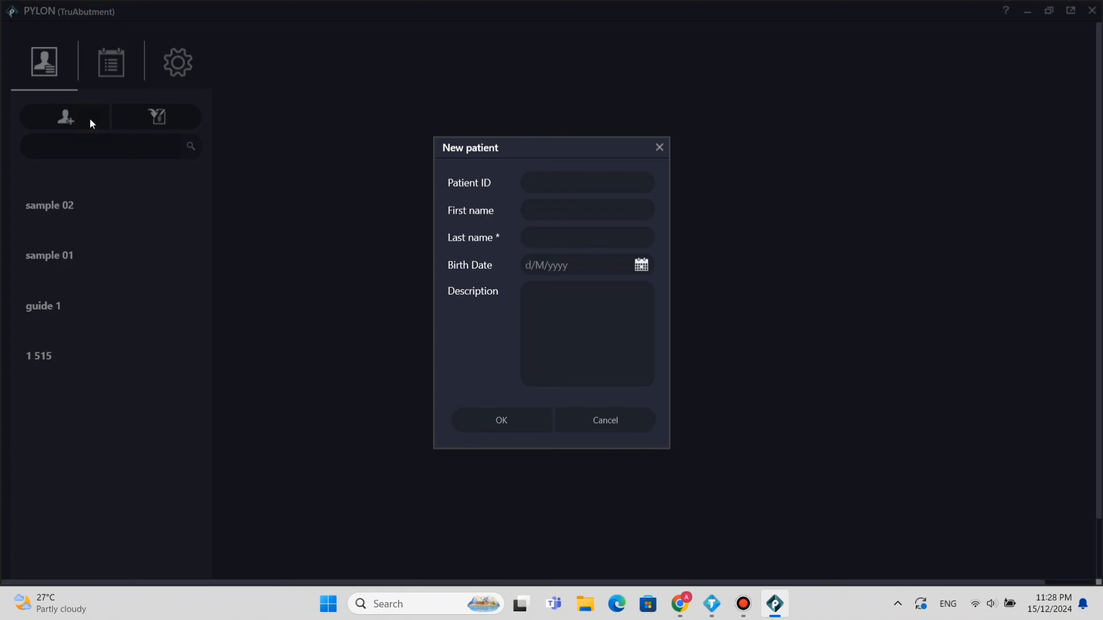
click(634, 179)
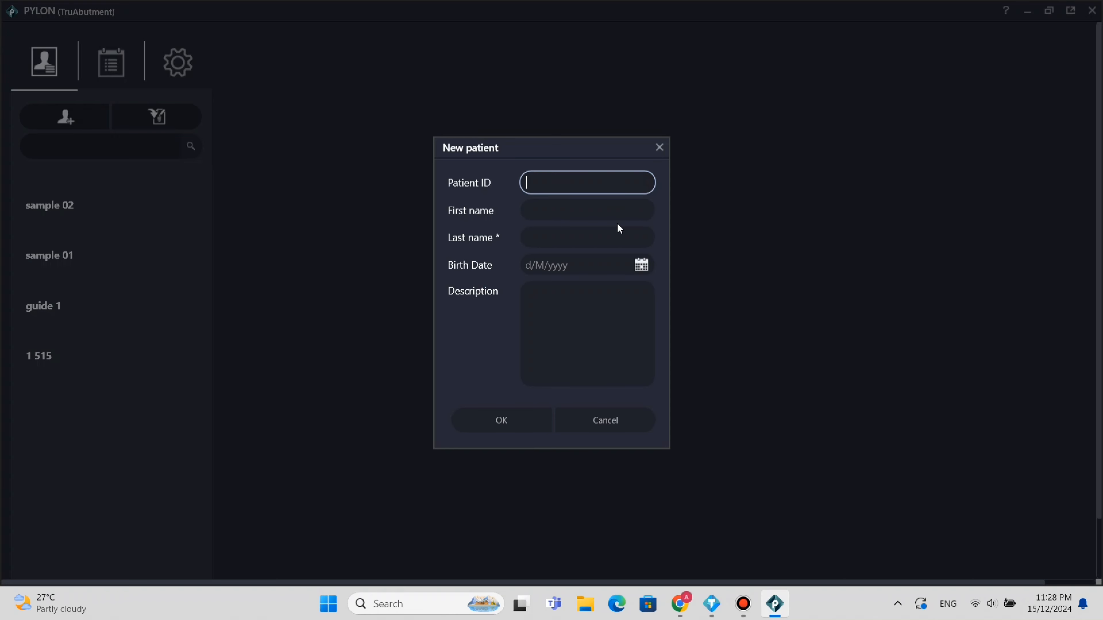
click(612, 233)
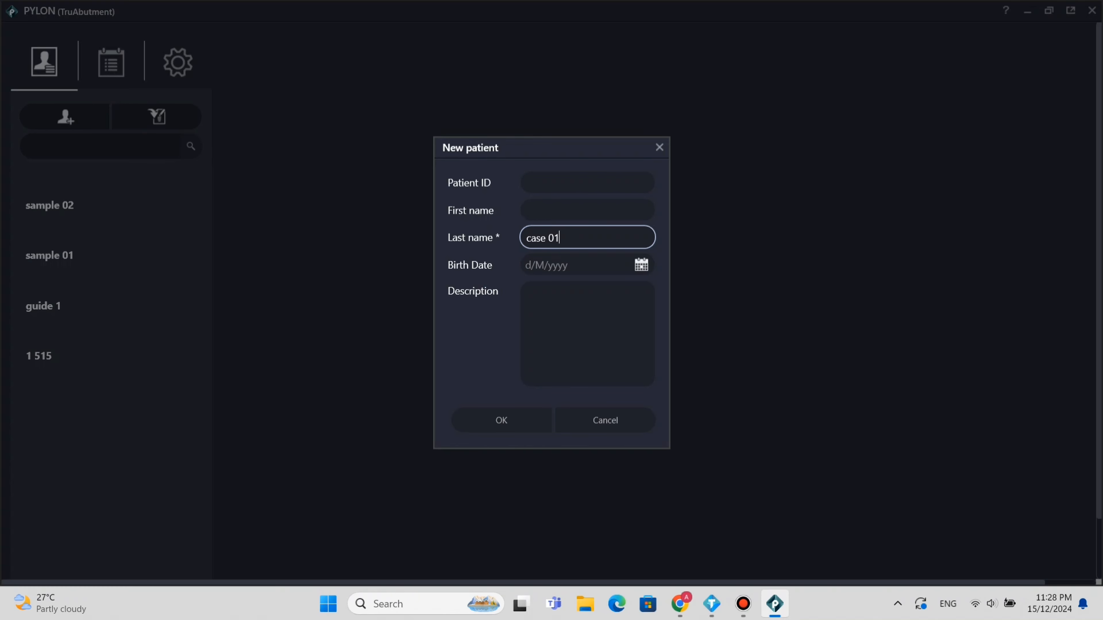
click(508, 419)
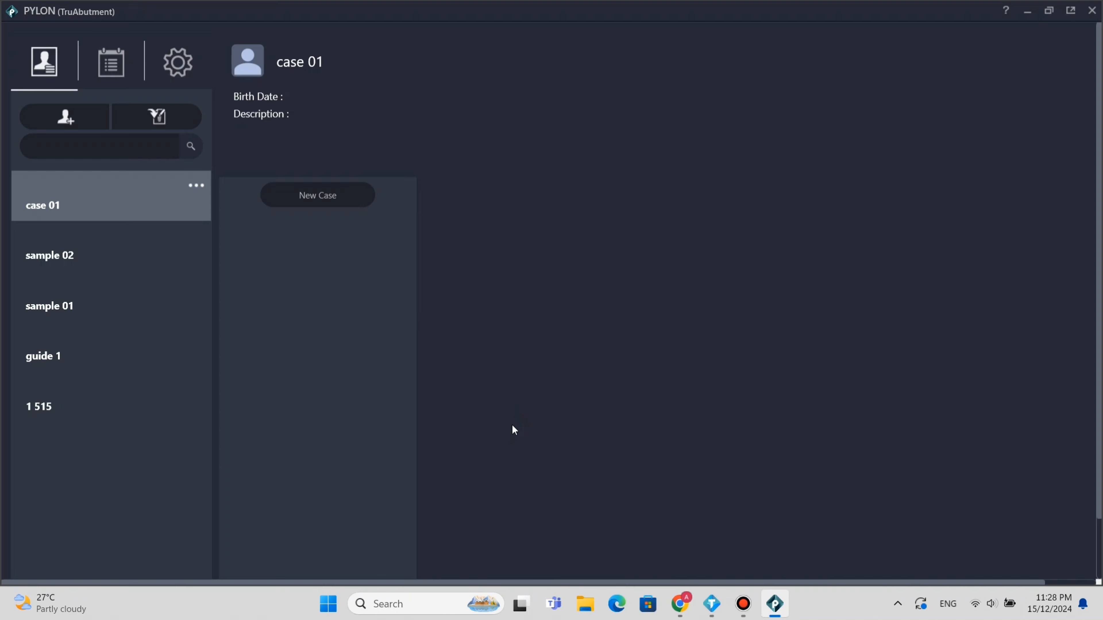
Start a new tooth-supported case for the upper left canine with crown, implant planning and surgical guide.
click(317, 194)
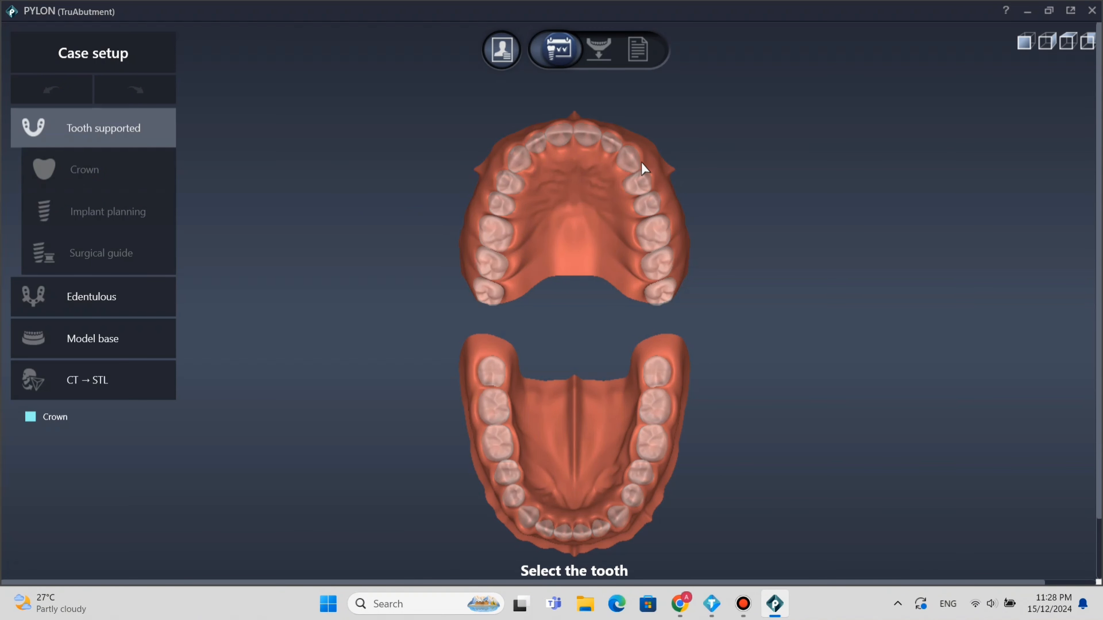
click(631, 159)
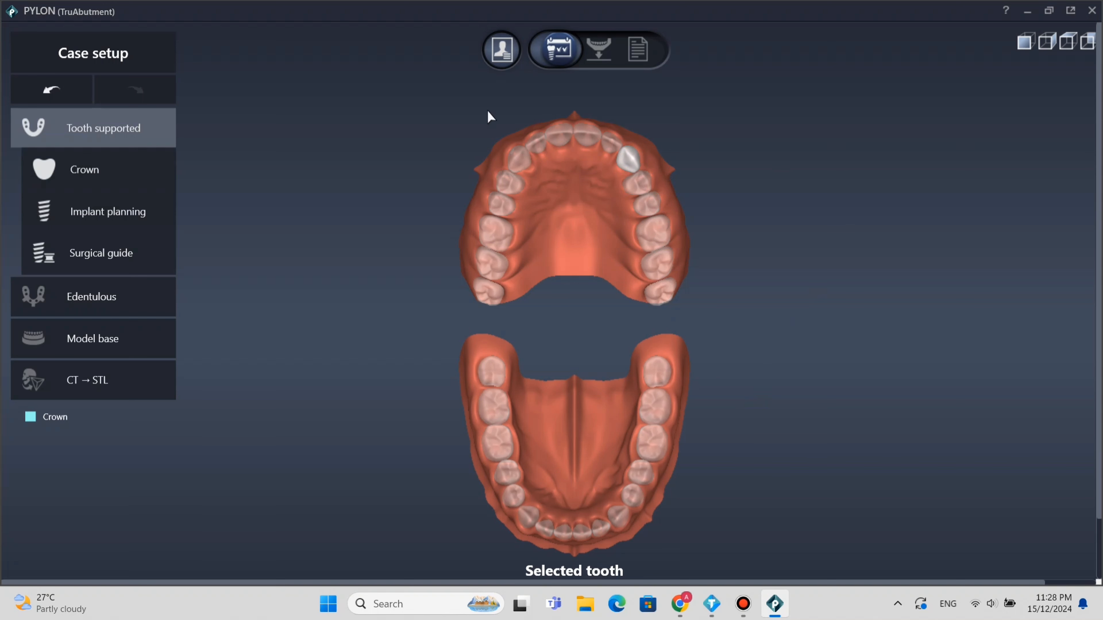
click(71, 257)
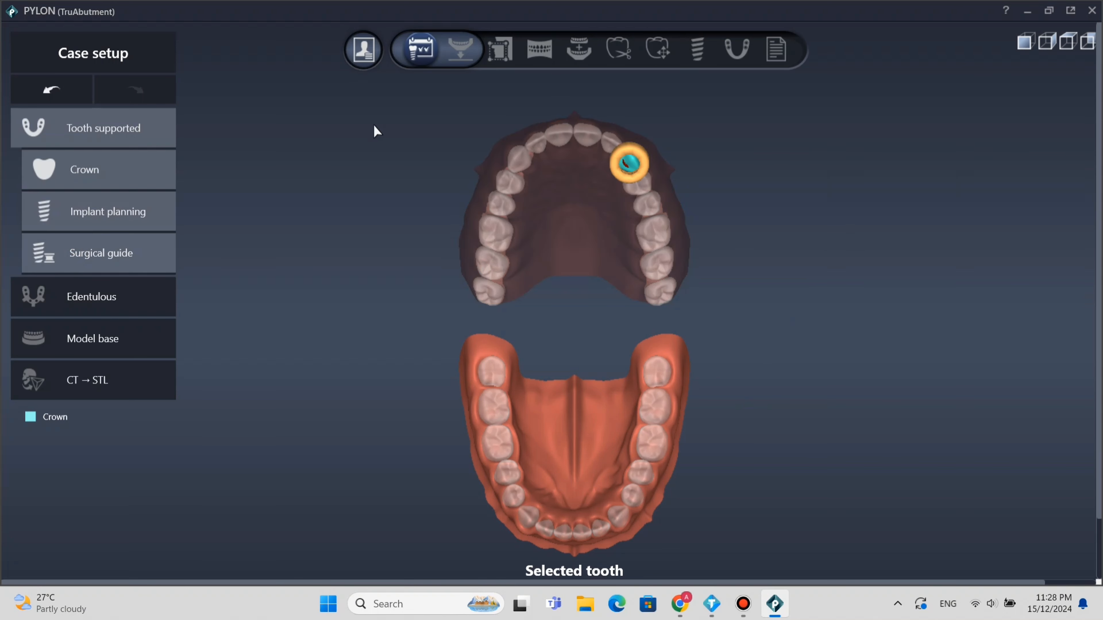
Go to data registration and import the CT data from DCM_00000.dcm in the patient's CBCT CT folder.
click(451, 56)
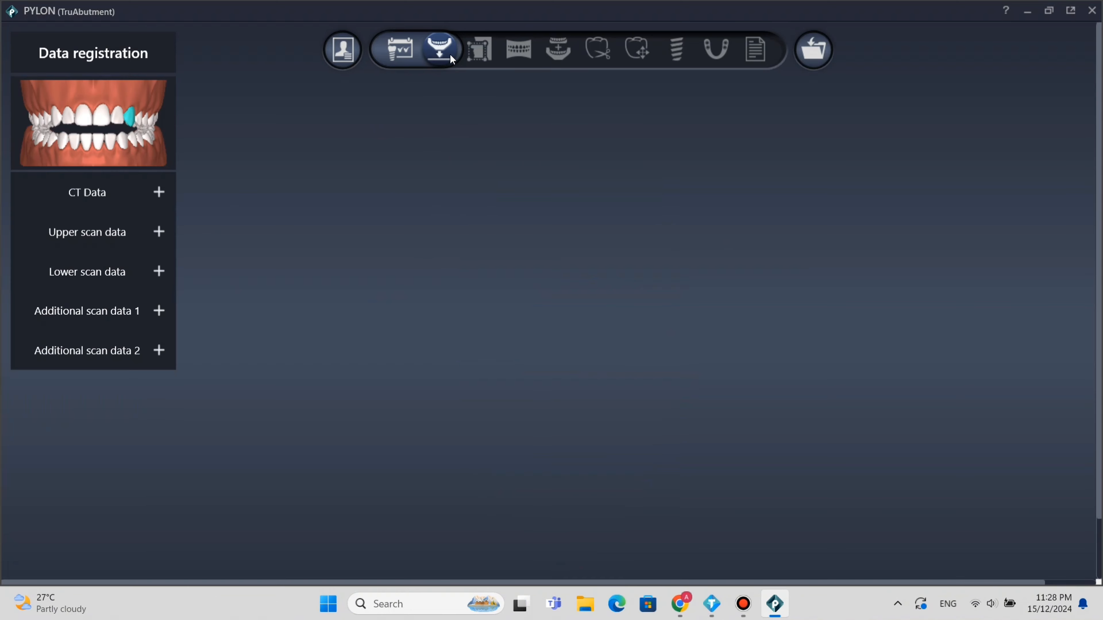
click(160, 192)
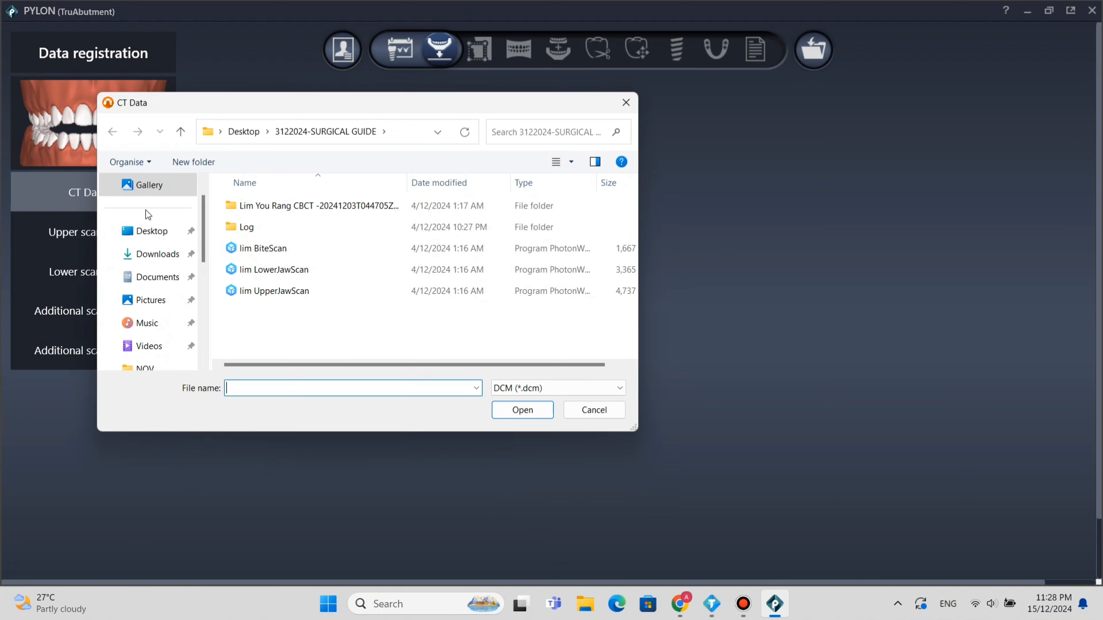
double_click(326, 208)
double_click(324, 206)
scroll(350, 304, down, 2)
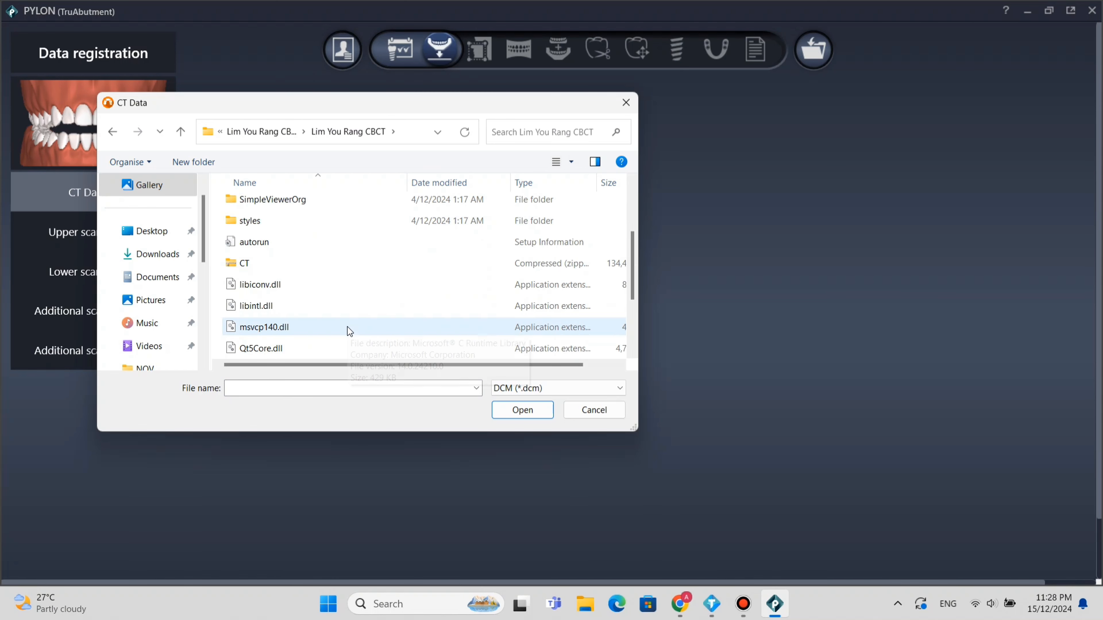
scroll(351, 331, up, 2)
double_click(320, 207)
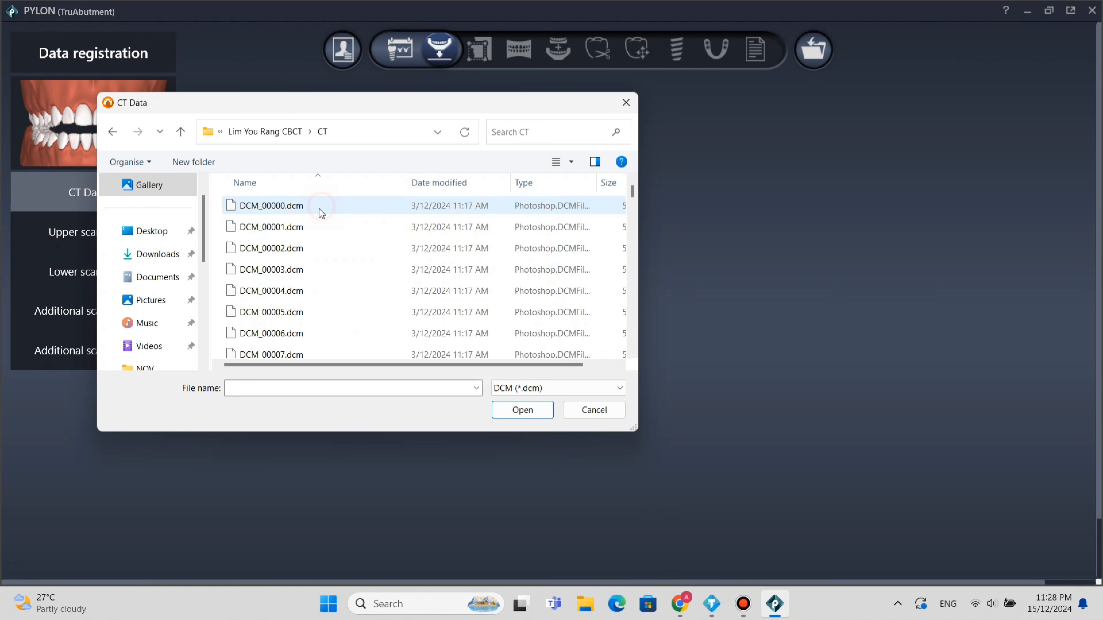
double_click(303, 207)
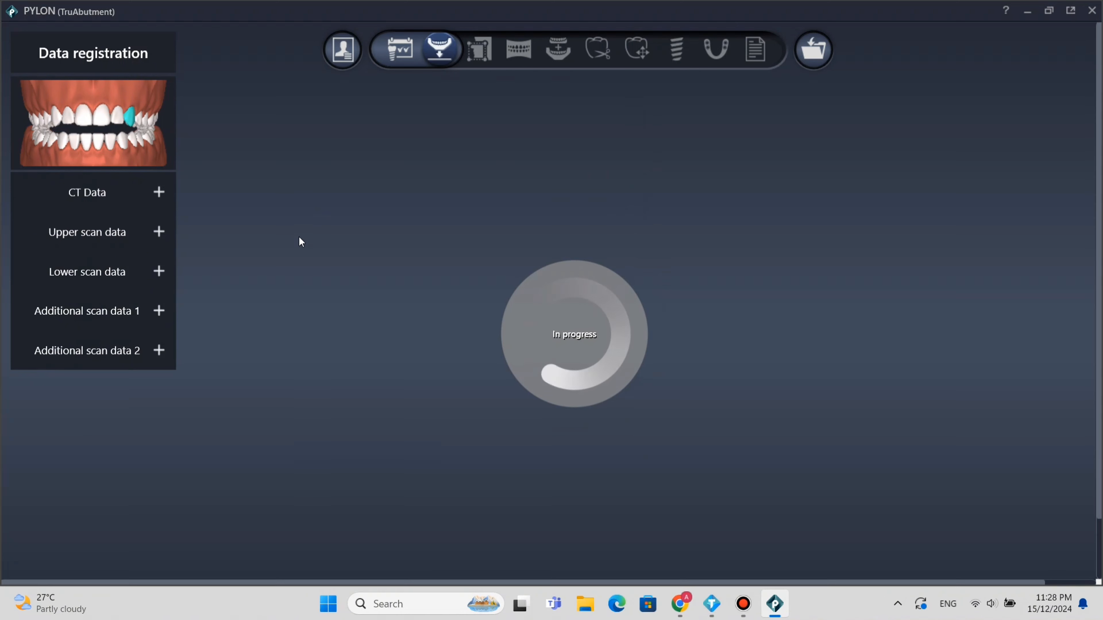
Import the UpperJawScan file from the 3122024-SURGICAL GUIDE folder as the upper scan data.
click(160, 231)
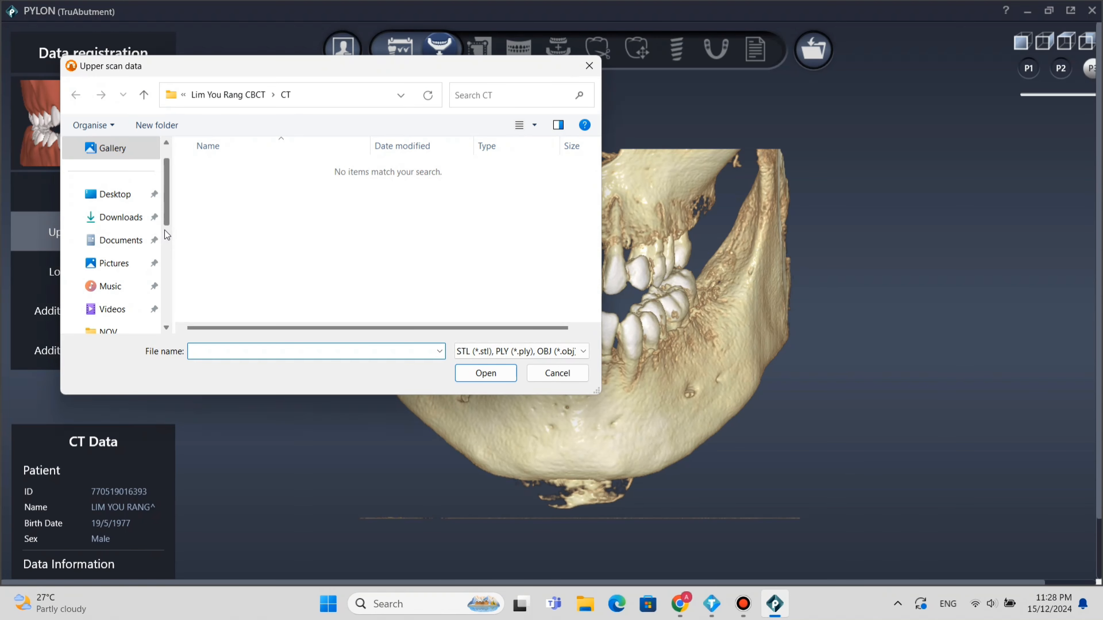
click(230, 96)
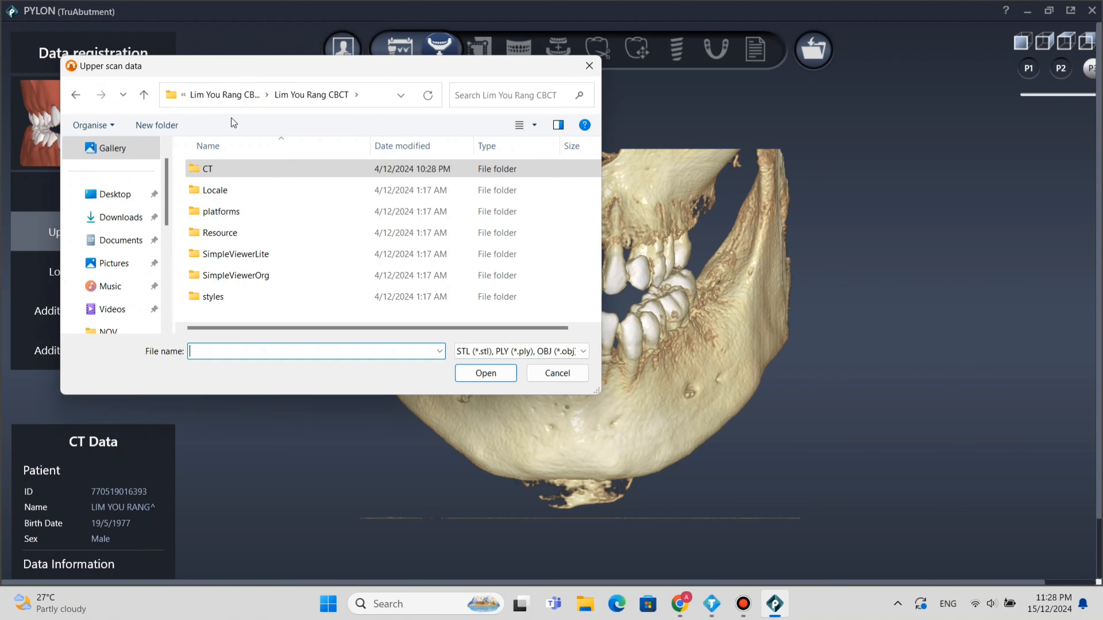
click(226, 96)
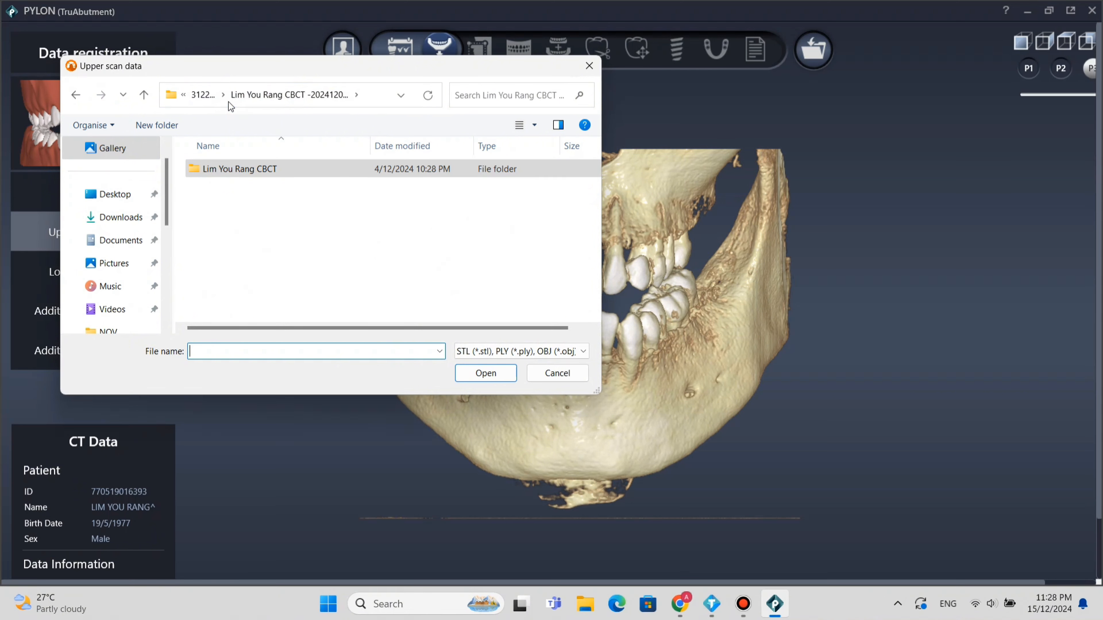
click(210, 97)
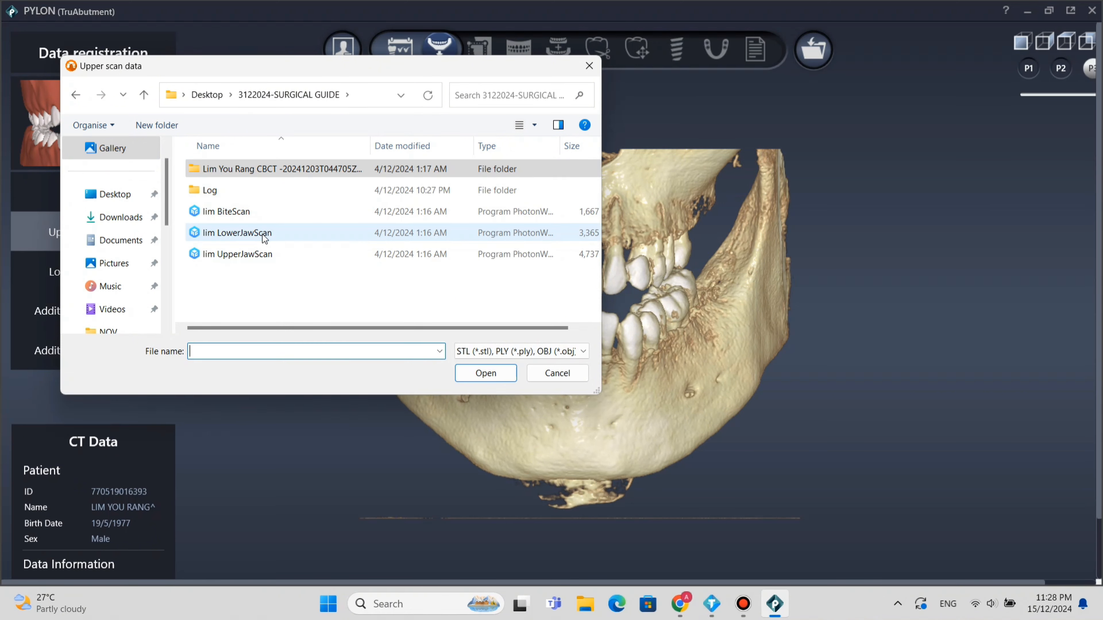
double_click(253, 253)
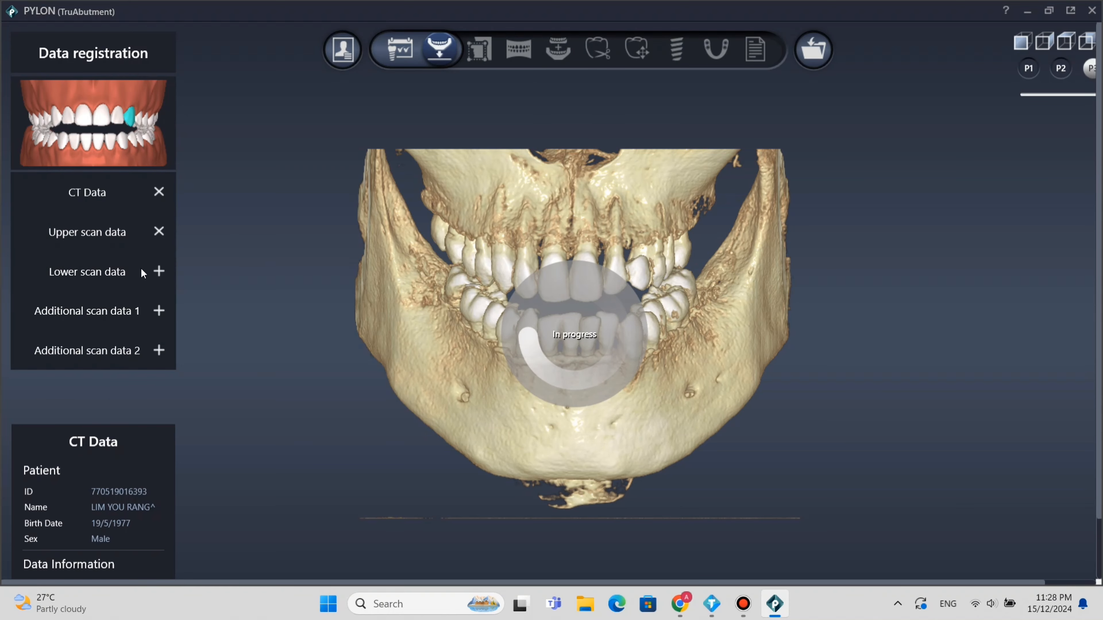
Import the LowerJawScan file as the lower scan data and check both scans and the CT model.
click(158, 270)
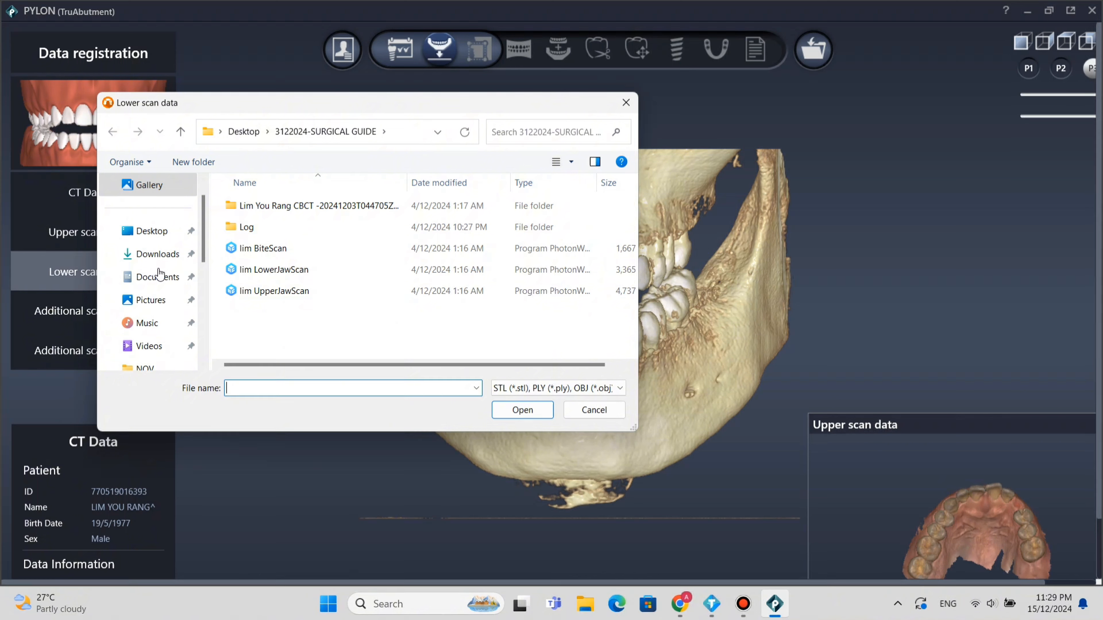
double_click(305, 270)
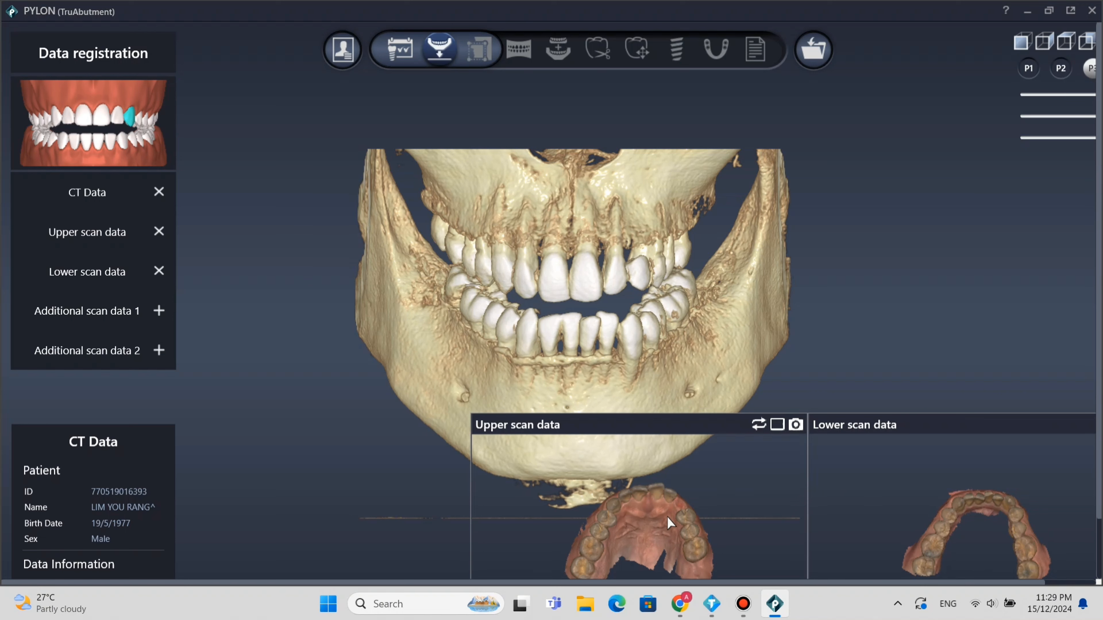
mouse_move(648, 503)
right_down()
mouse_move(636, 539)
mouse_move(671, 516)
mouse_move(652, 523)
right_up()
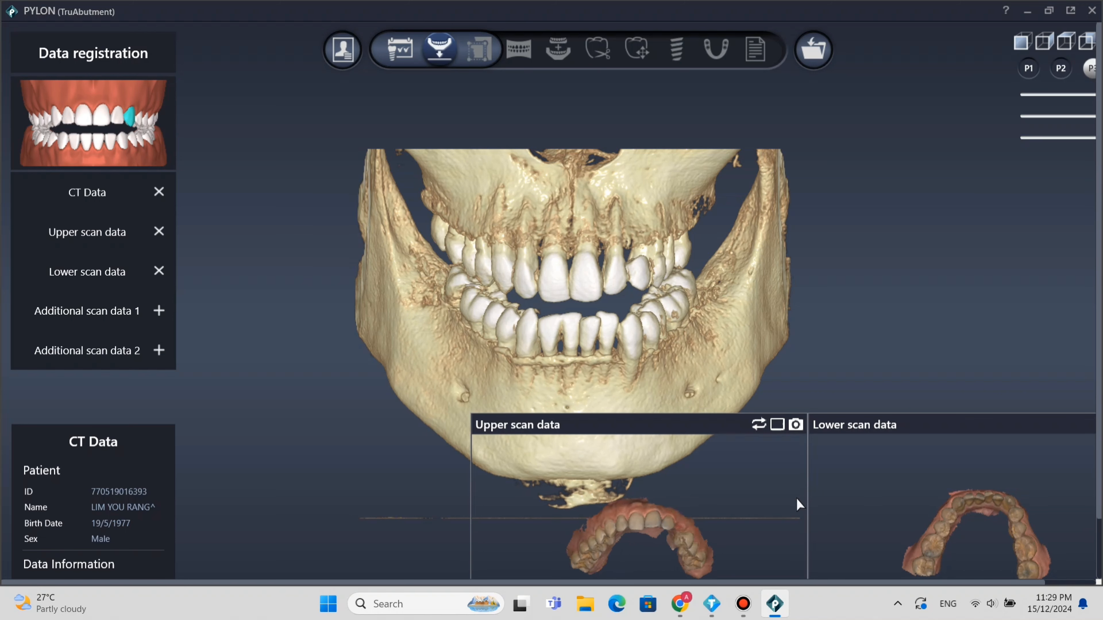
right_drag(925, 488, 913, 561)
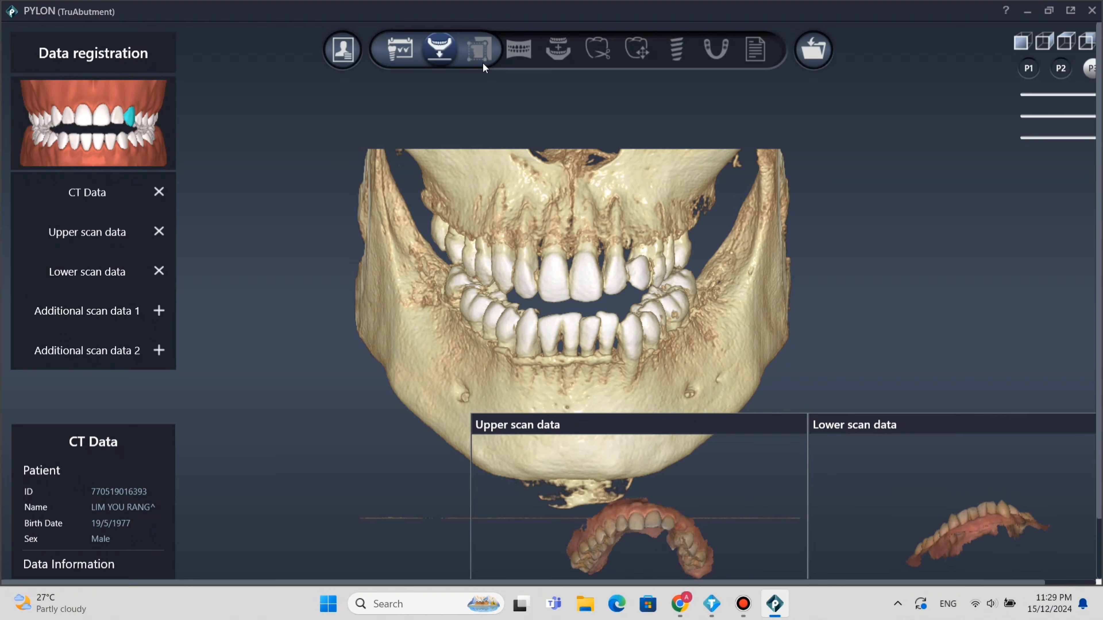
mouse_move(621, 320)
right_down()
mouse_move(660, 304)
mouse_move(608, 313)
mouse_move(629, 306)
mouse_move(618, 308)
mouse_move(620, 322)
right_up()
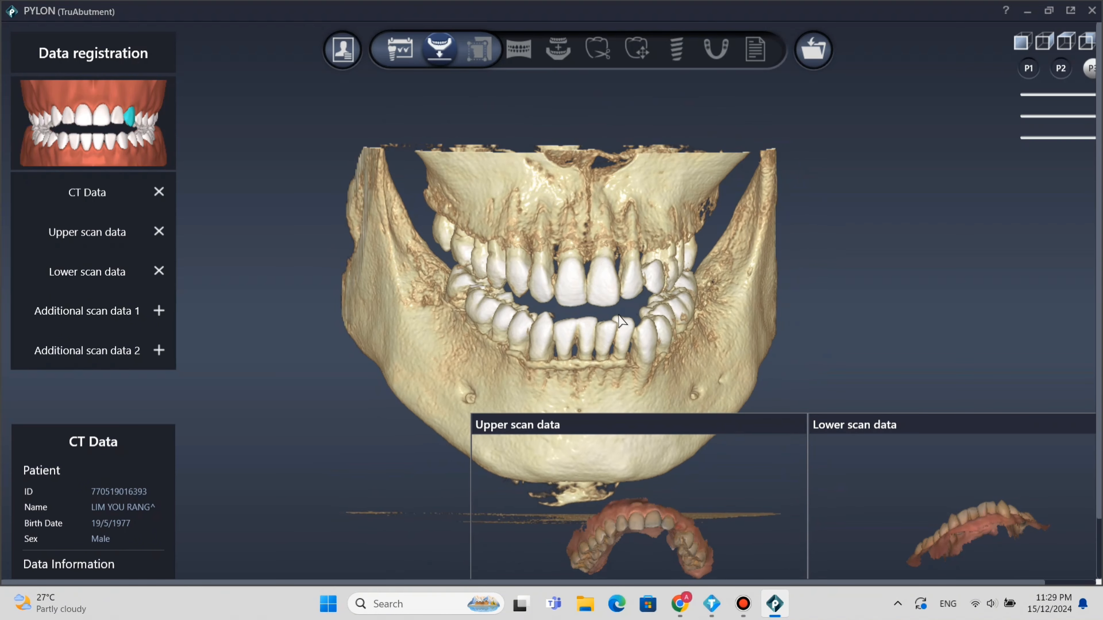
Proceed to the data setting stage and examine the patient's CT slices in the axial and coronal views.
click(478, 54)
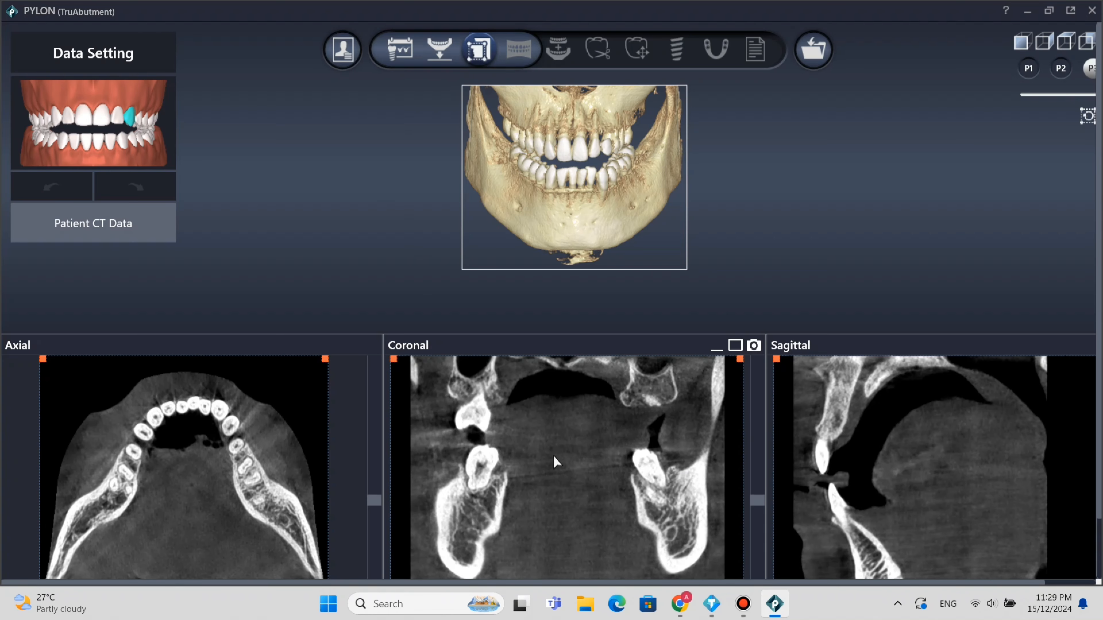
scroll(941, 478, up, 4)
scroll(941, 479, down, 4)
scroll(568, 483, up, 6)
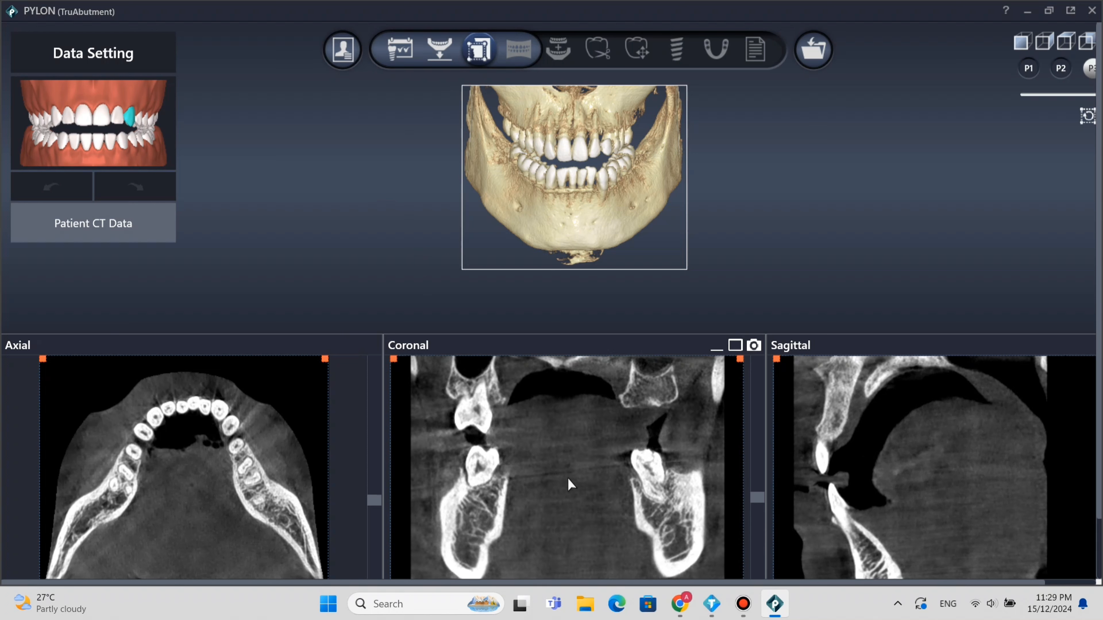
scroll(221, 451, up, 5)
scroll(712, 463, down, 4)
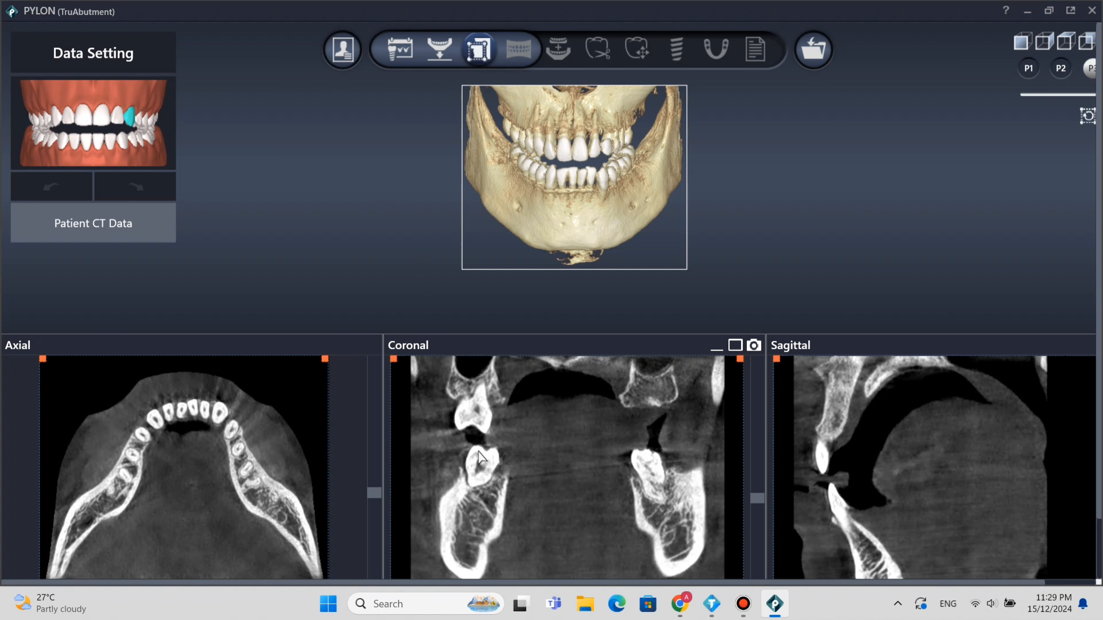
scroll(227, 451, down, 2)
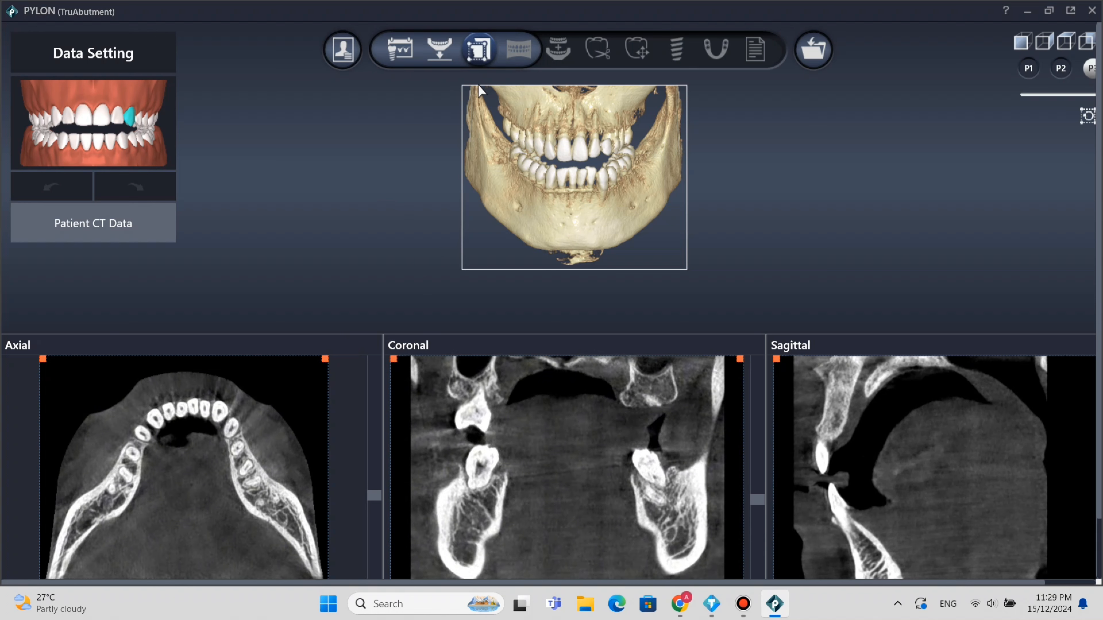
Proceed to the Draw curve stage, then raise and tilt the axial plane to the level of the upper teeth.
click(514, 44)
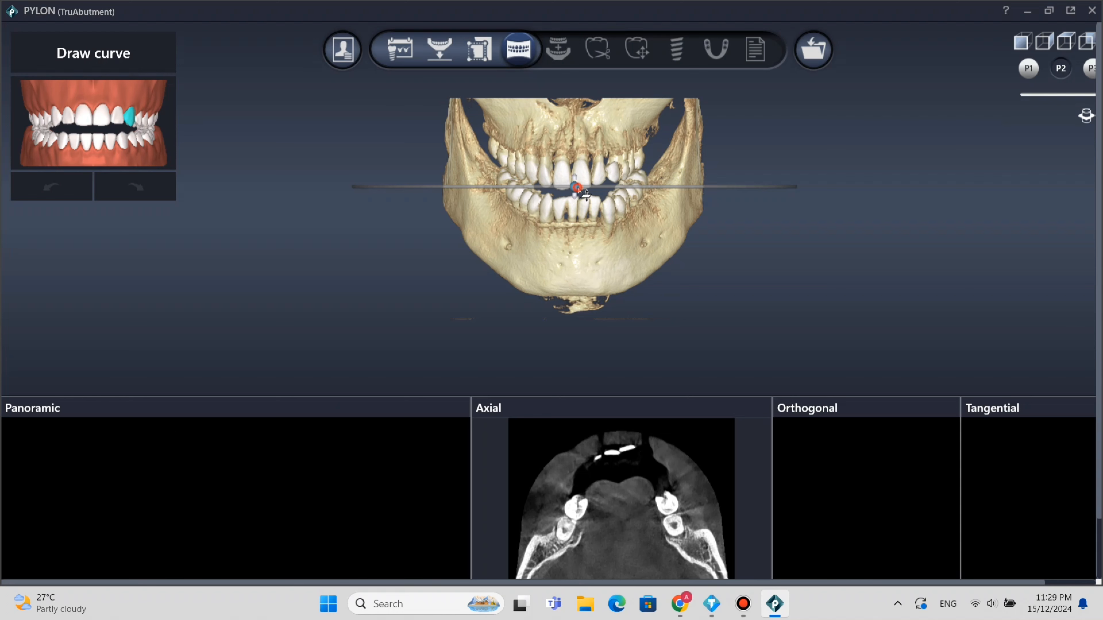
drag(586, 195, 613, 179)
click(614, 173)
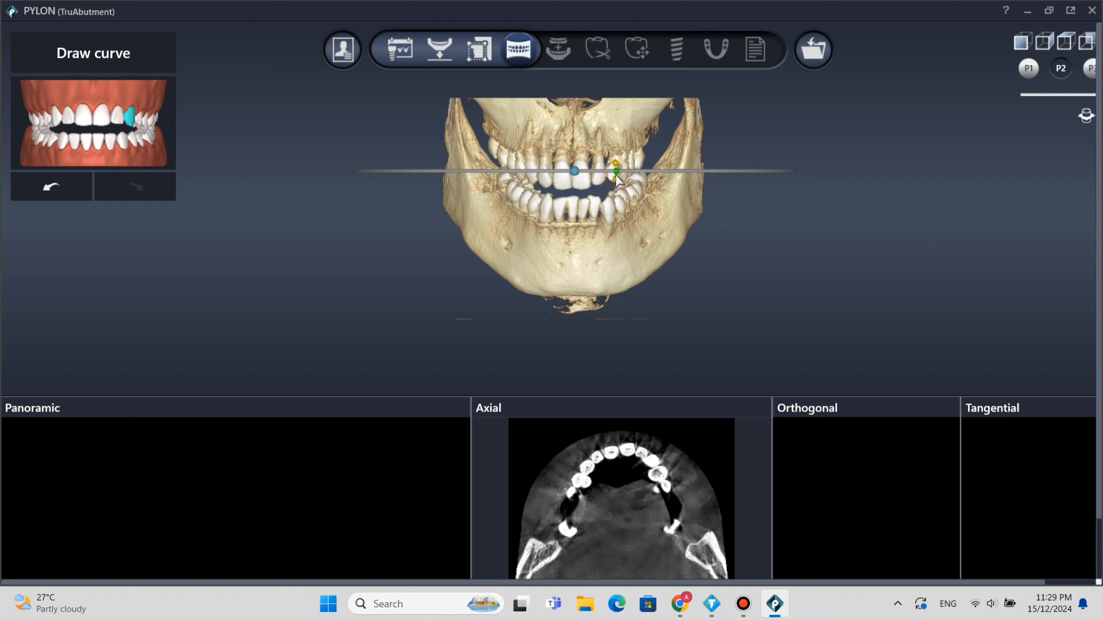
mouse_move(616, 177)
mouse_down()
mouse_move(614, 167)
mouse_move(624, 180)
mouse_up()
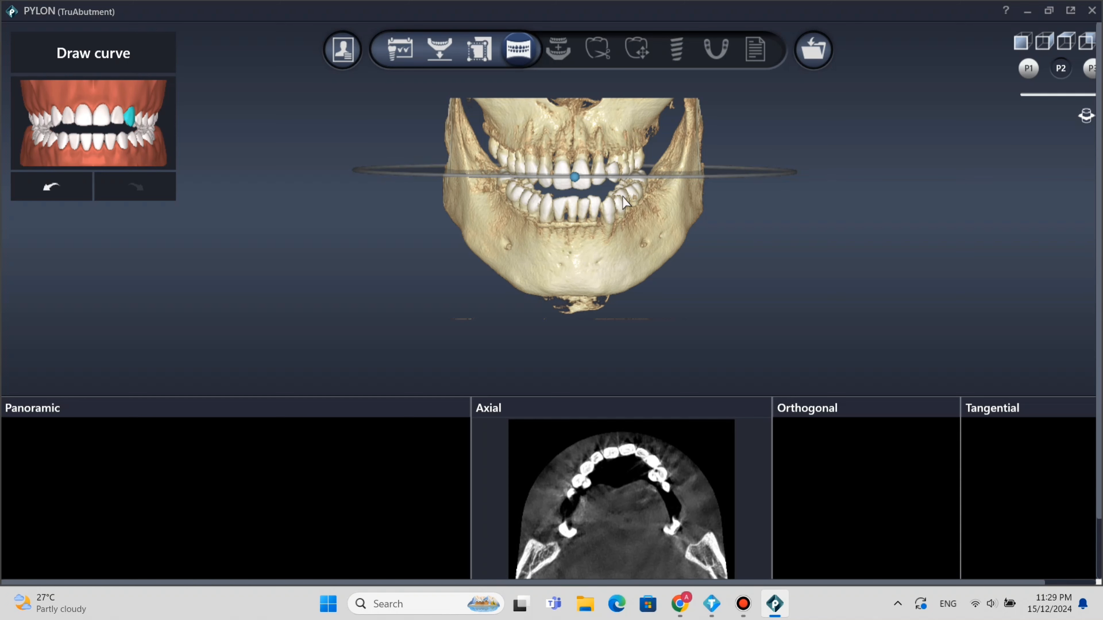
Raise the axial plane to the upper roots, draw a two-point curve across the upper left canine site and shift its cross-section.
click(661, 479)
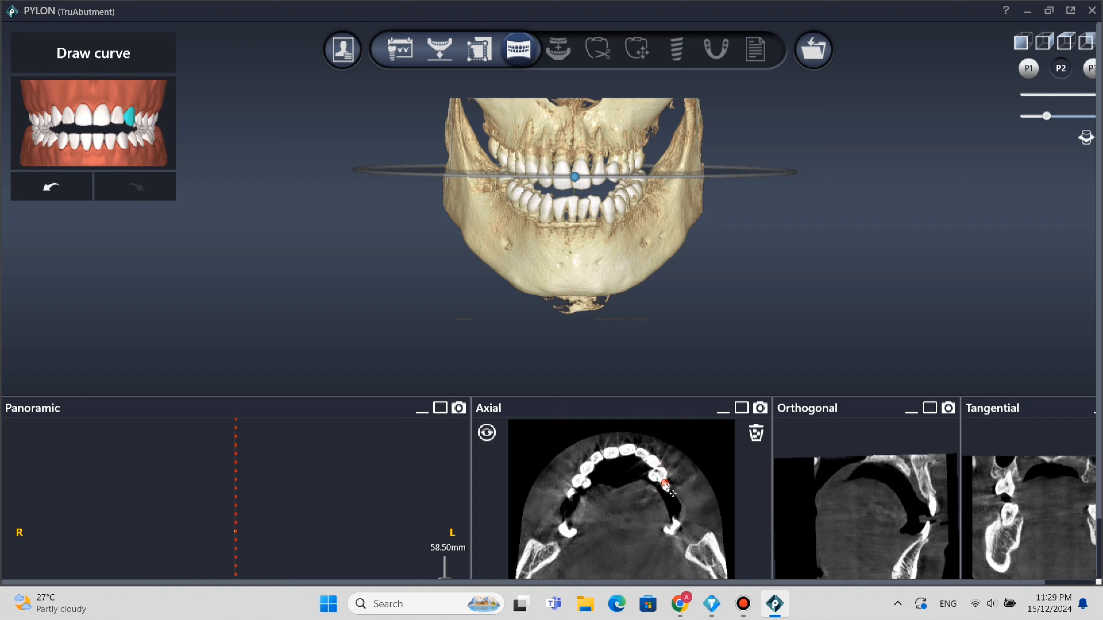
drag(663, 480, 660, 454)
drag(582, 186, 583, 162)
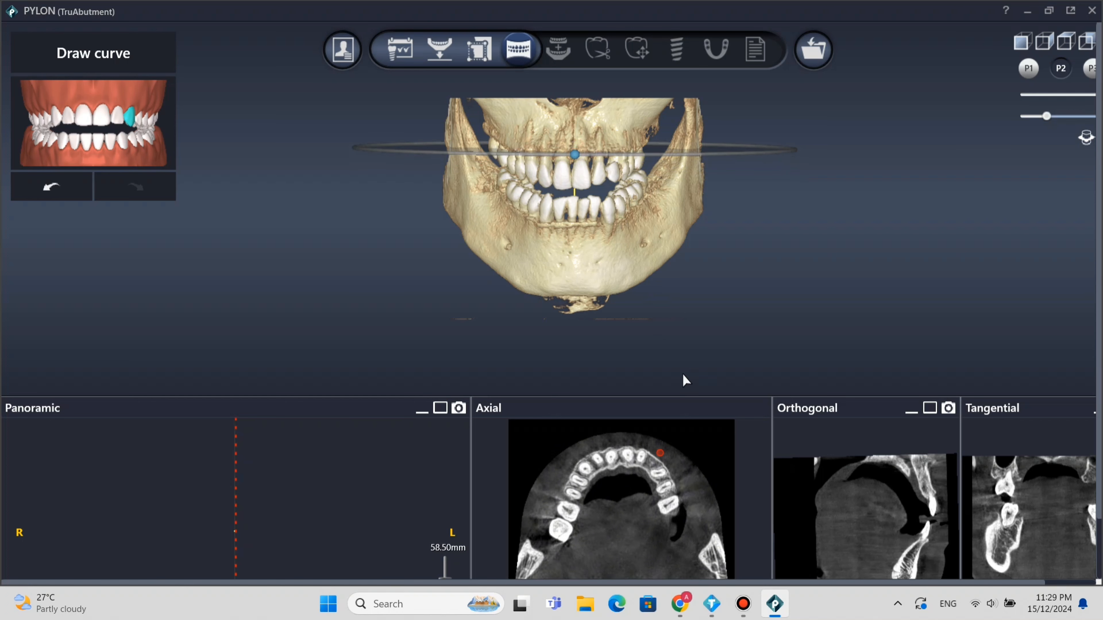
click(646, 474)
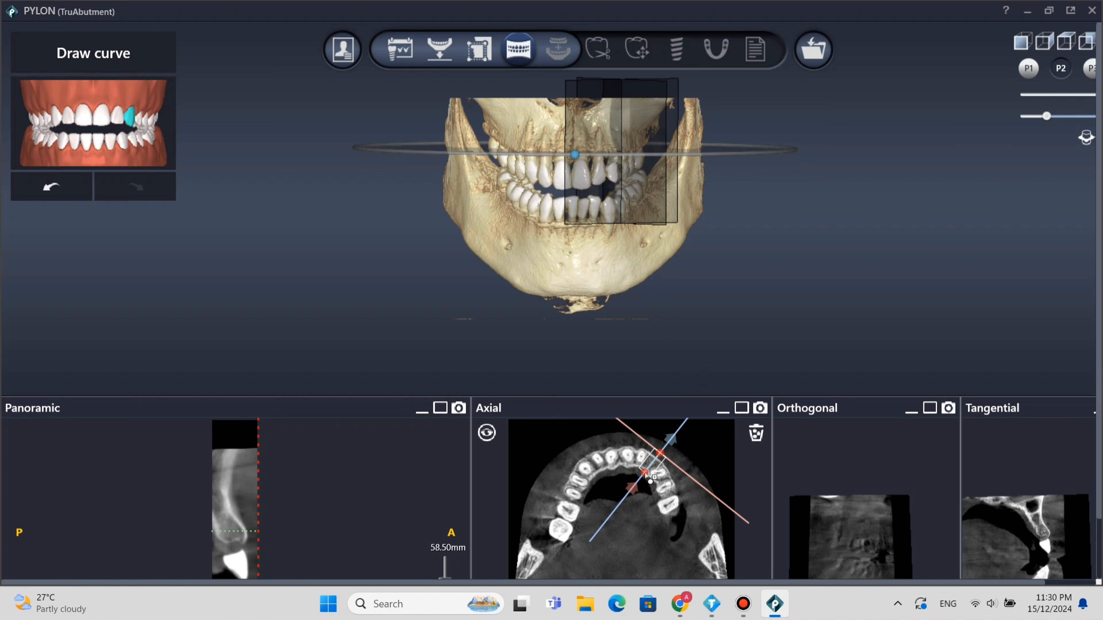
drag(660, 454, 657, 458)
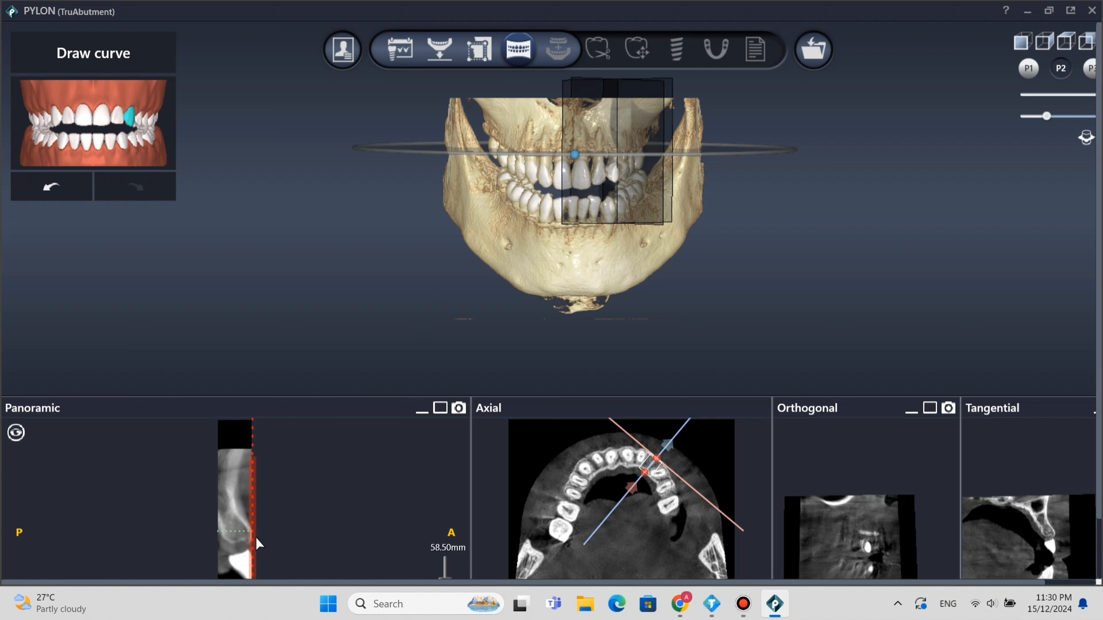
drag(255, 508, 234, 465)
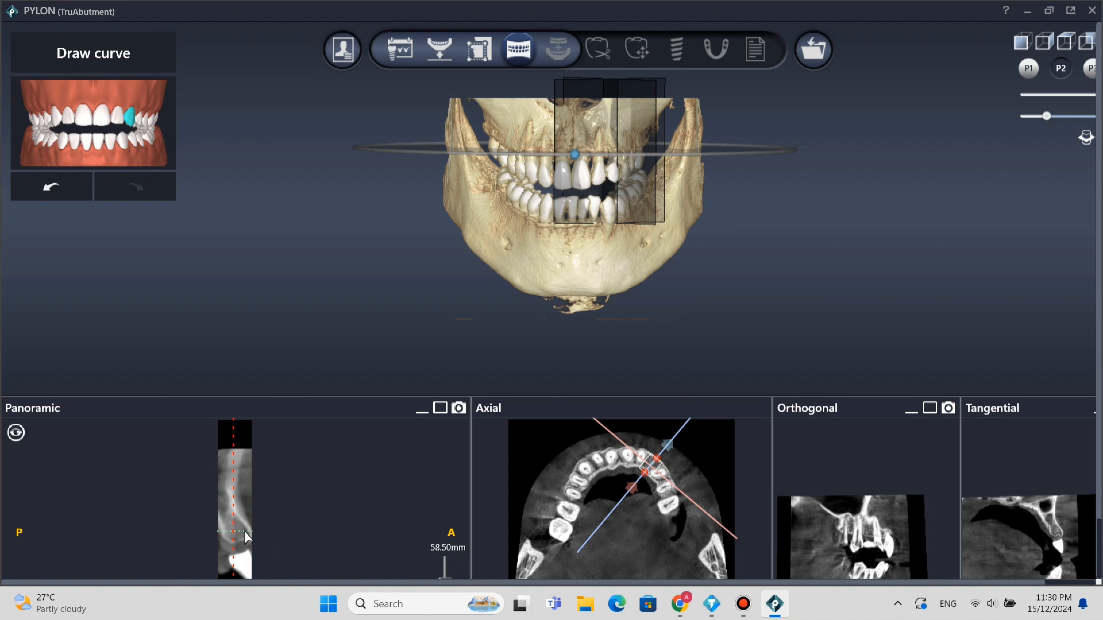
Fine-tune the cross-section position in the panoramic view and proceed through Alignment to the Tooth removal stage.
drag(240, 531, 238, 529)
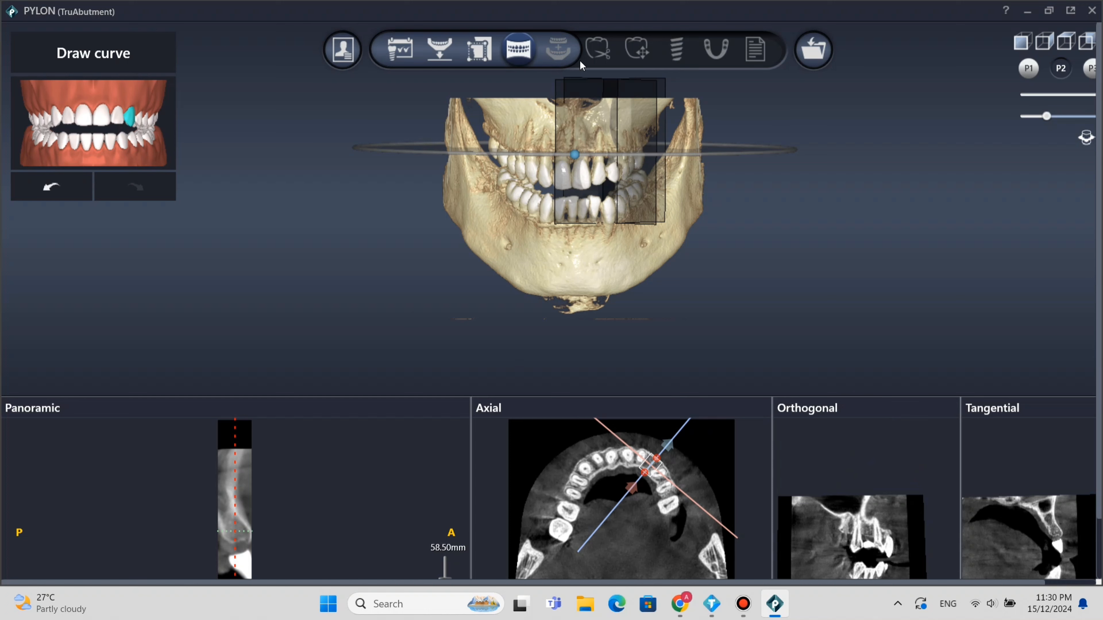
click(560, 54)
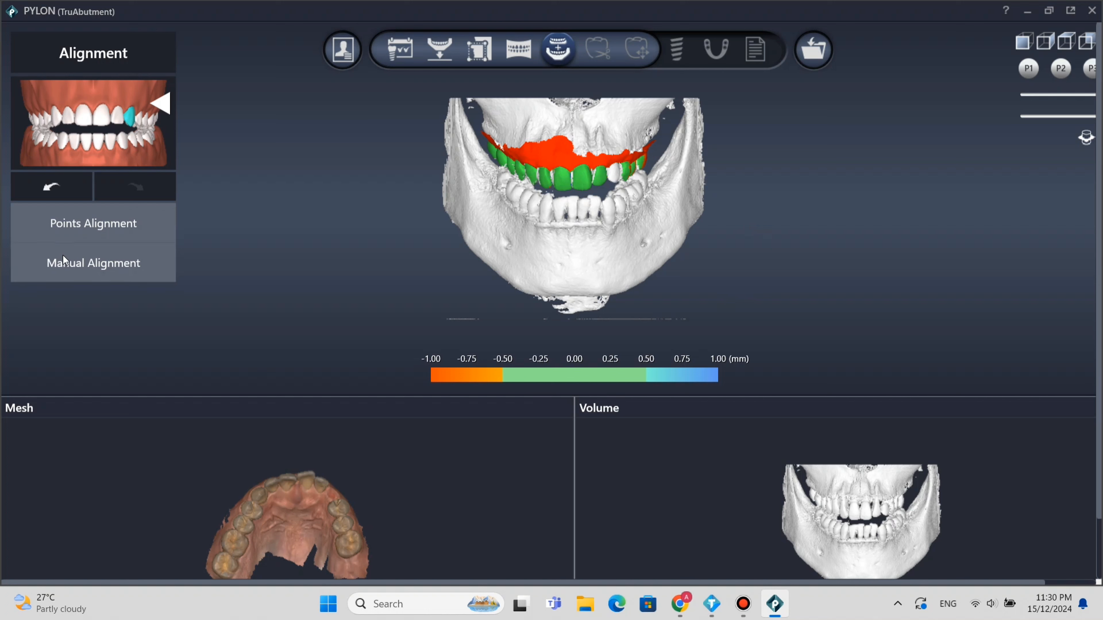
click(600, 46)
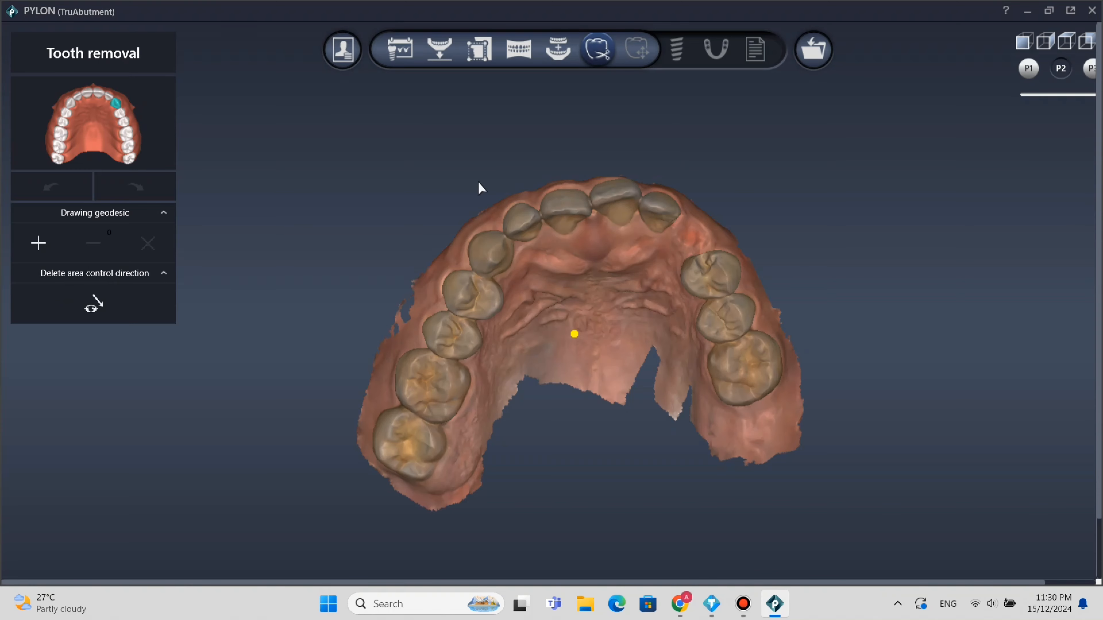
Try to outline the upper left lateral incisor for removal with a closed geodesic curve along its gum line.
click(35, 248)
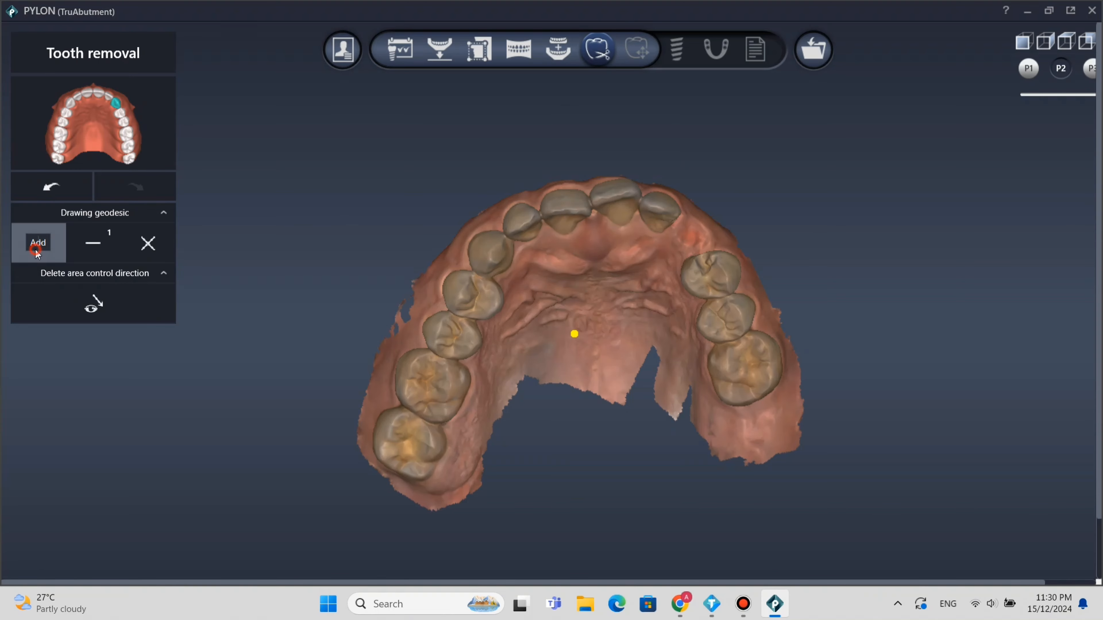
click(681, 218)
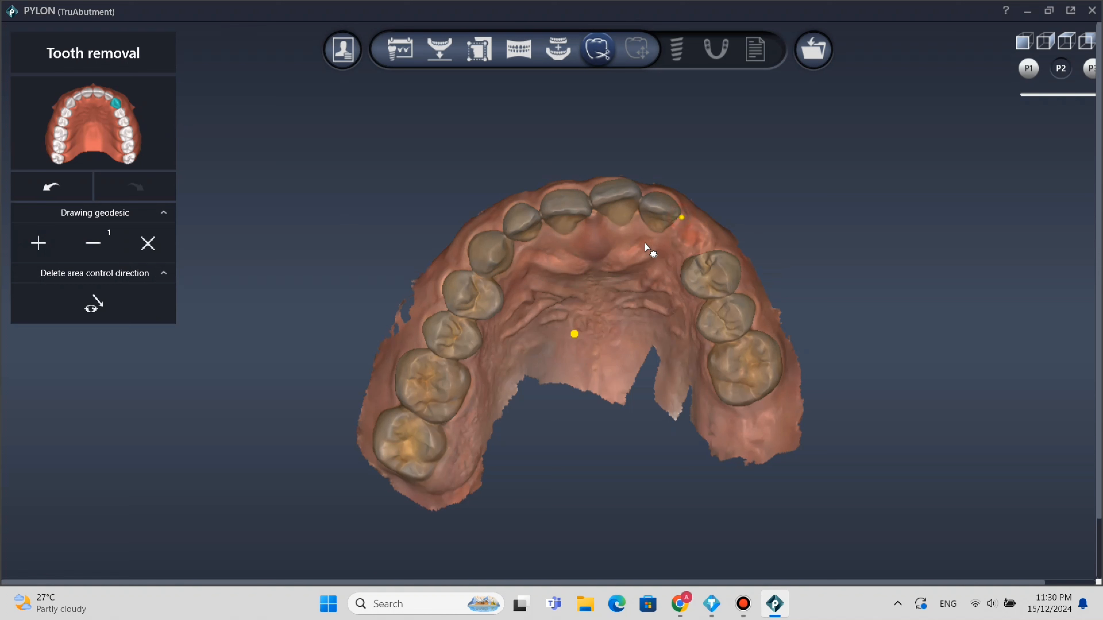
click(636, 209)
click(657, 189)
click(672, 191)
right_drag(643, 230, 590, 270)
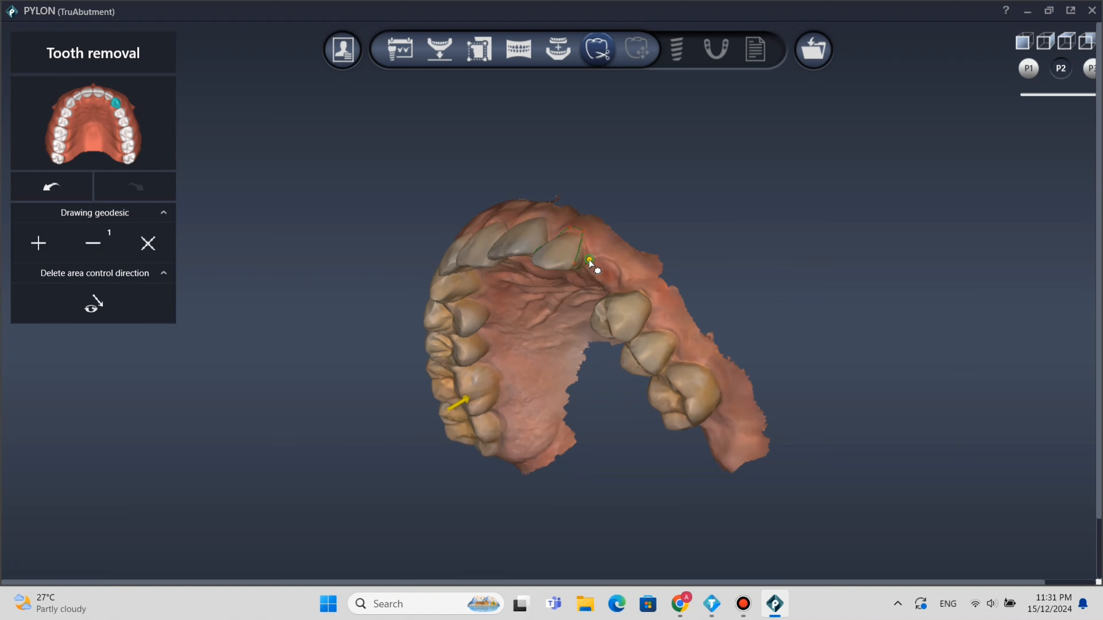
click(574, 269)
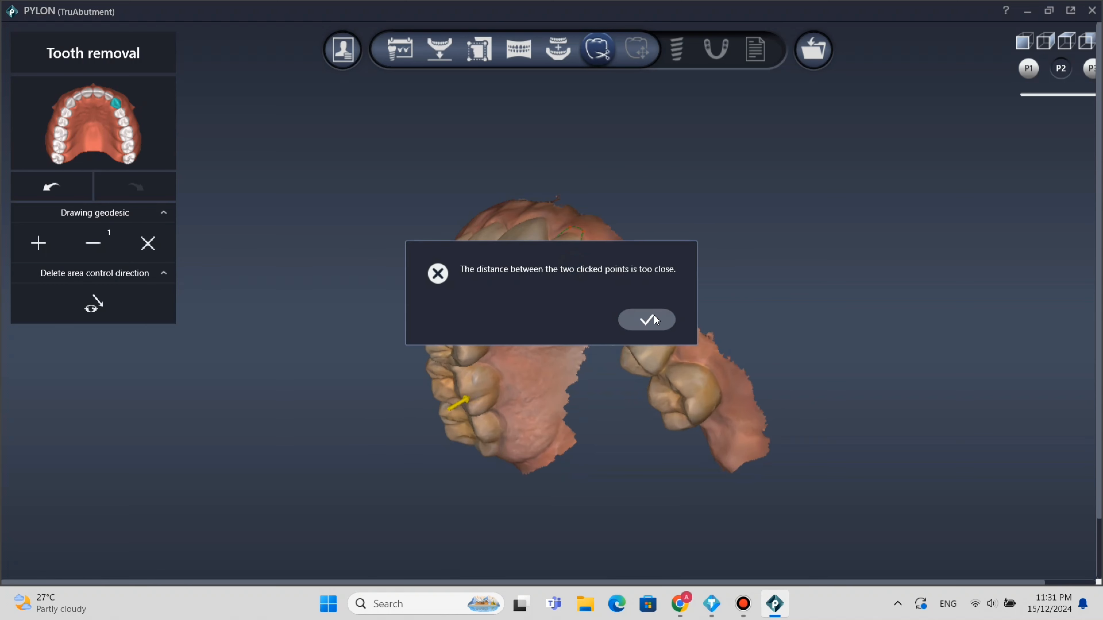
click(646, 320)
click(591, 259)
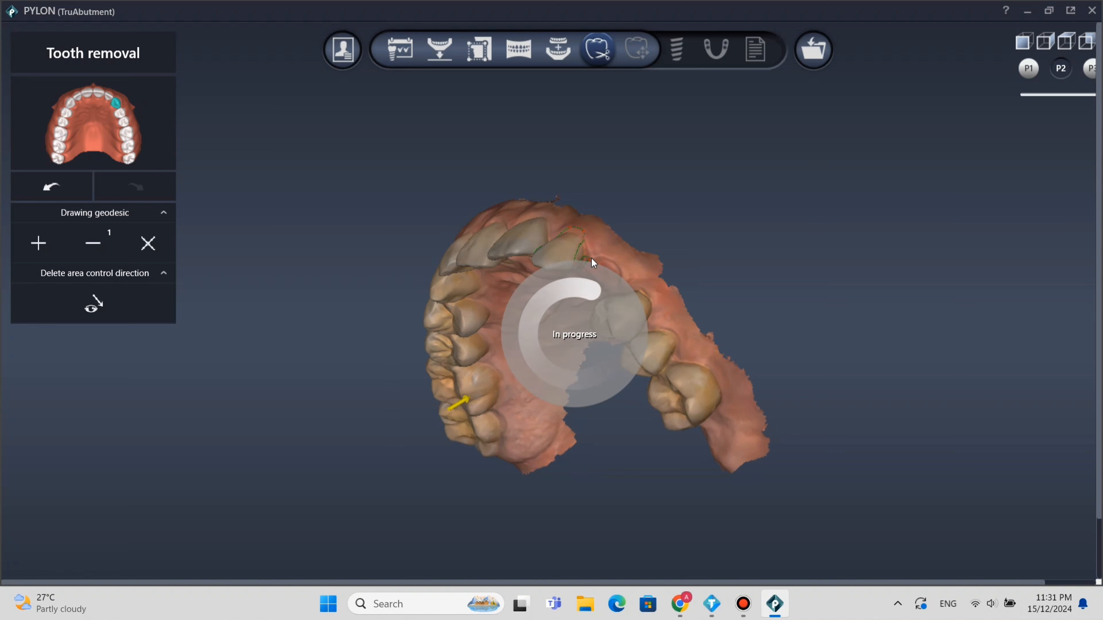
Try adjusting the lateral incisor's removal outline, then delete all drawn outlines.
right_drag(687, 247, 729, 182)
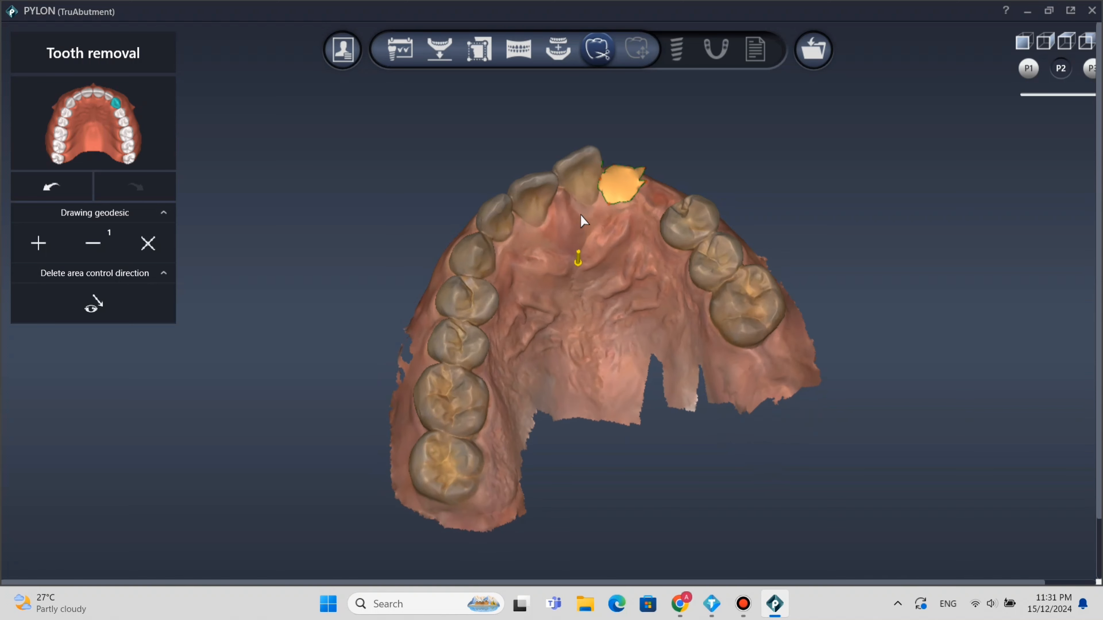
right_drag(615, 244, 587, 353)
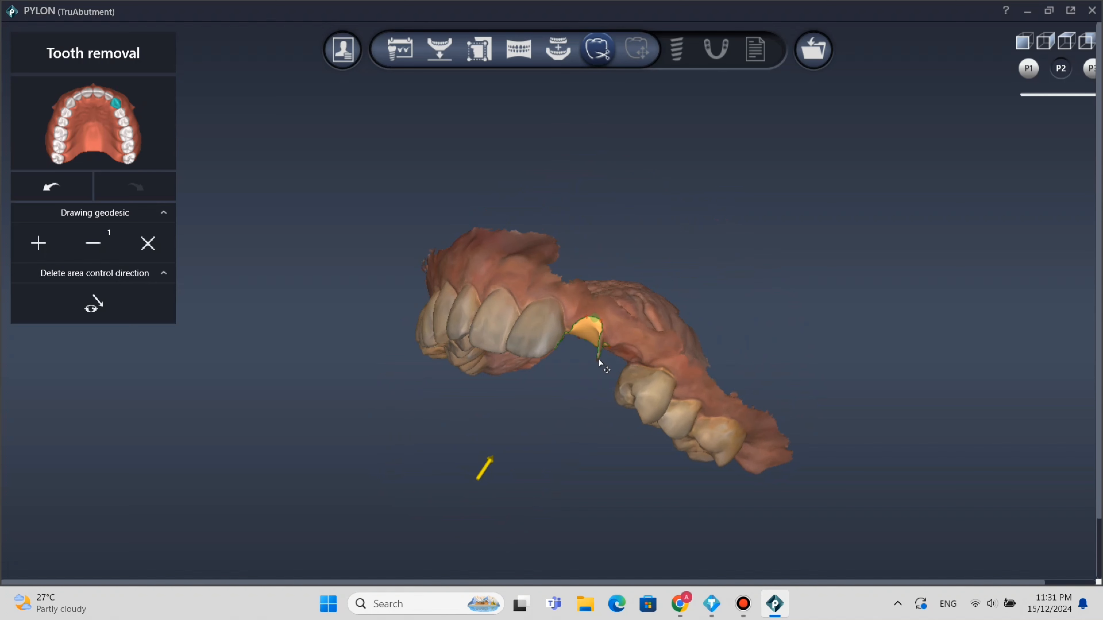
click(608, 343)
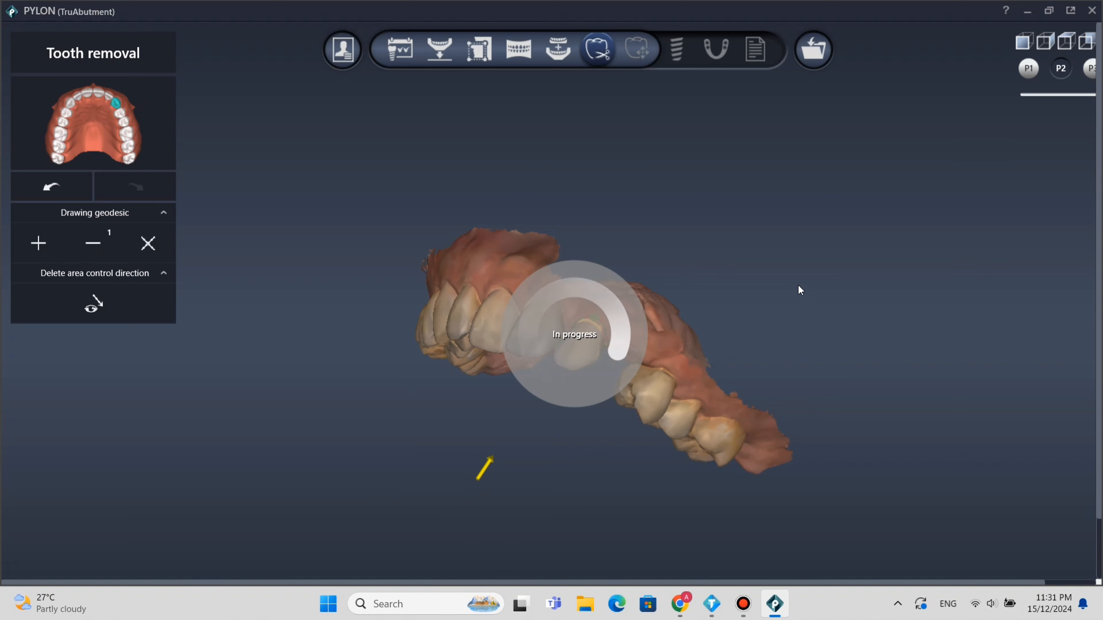
mouse_move(854, 210)
right_down()
mouse_move(865, 156)
mouse_move(824, 185)
mouse_move(842, 211)
right_up()
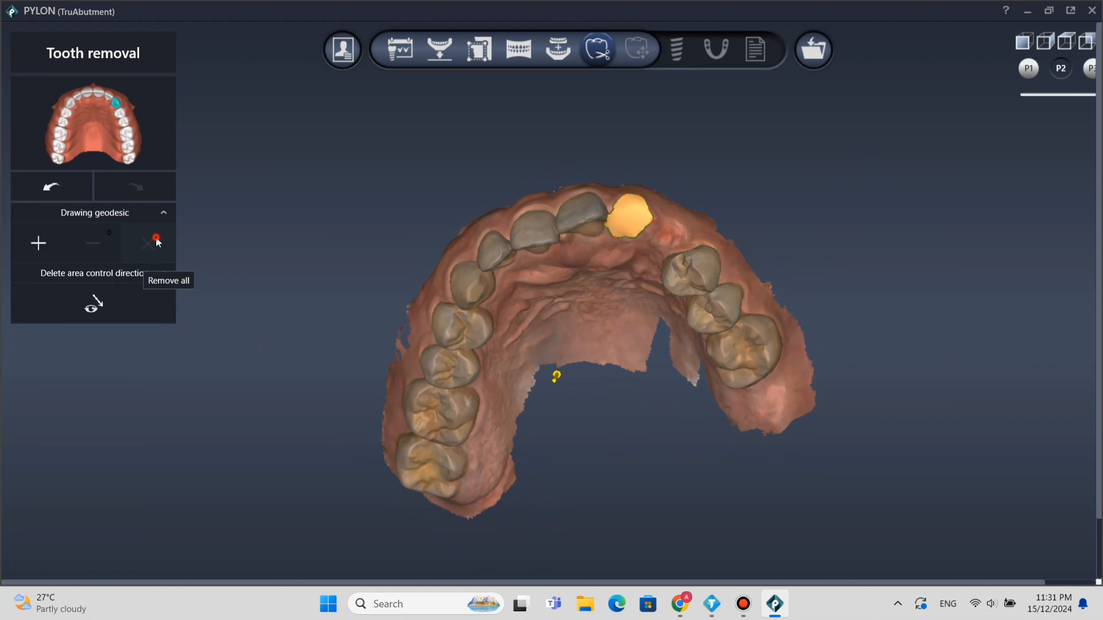
click(148, 243)
right_drag(783, 287, 799, 320)
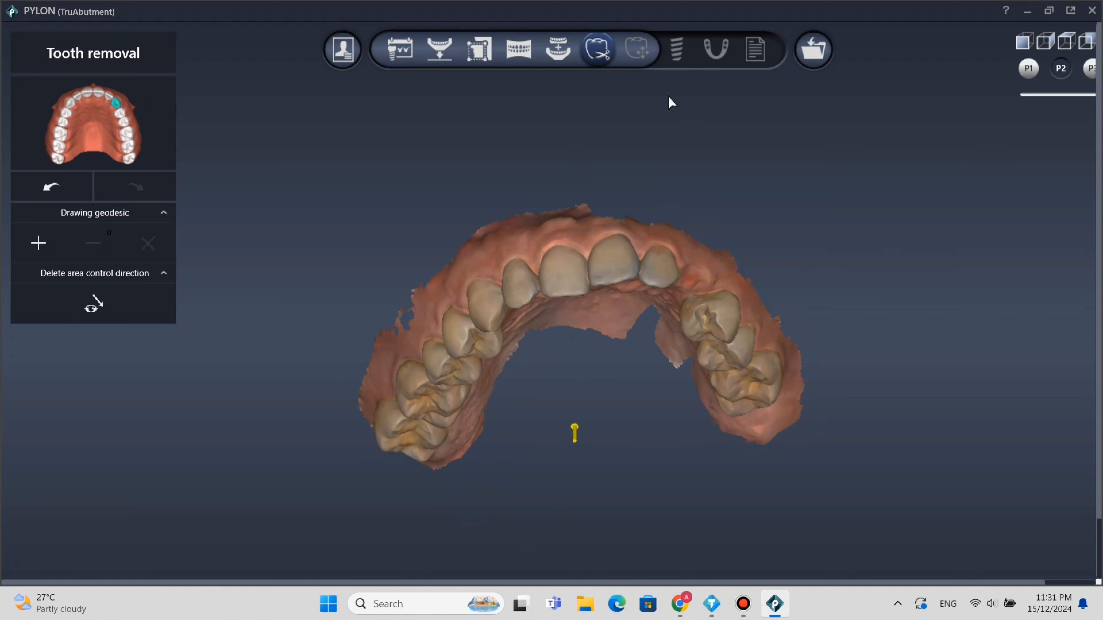
Proceed to the Crown placement stage and select the tooth 23 crown for positioning between the lateral incisor and first premolar.
click(641, 64)
right_drag(547, 348, 556, 313)
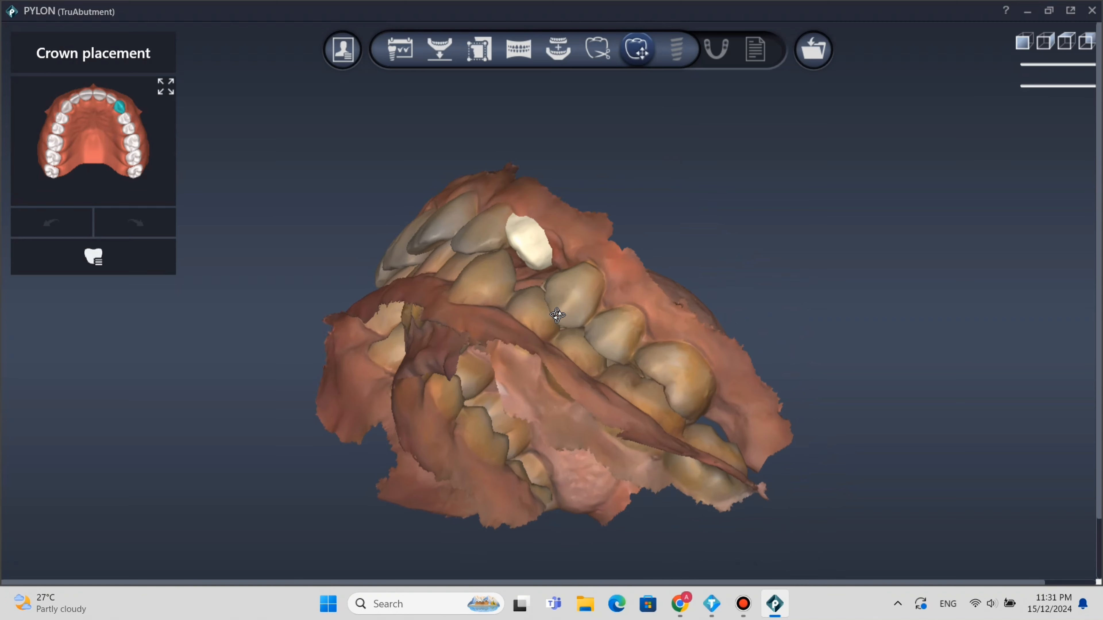
click(539, 239)
right_drag(531, 274, 671, 153)
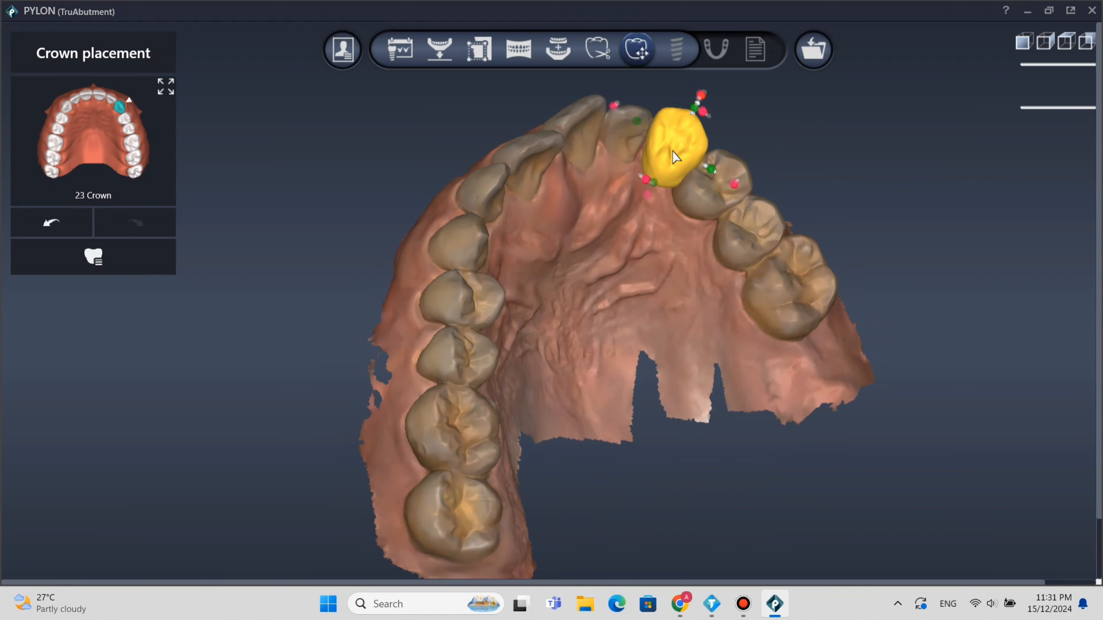
right_drag(786, 229, 572, 430)
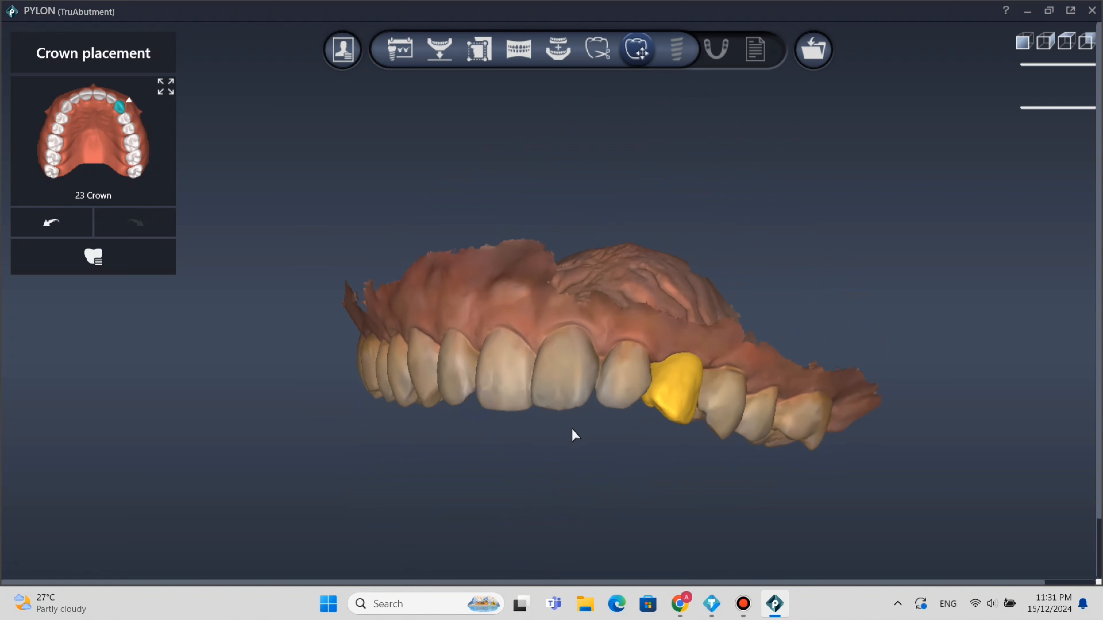
right_drag(677, 382, 589, 434)
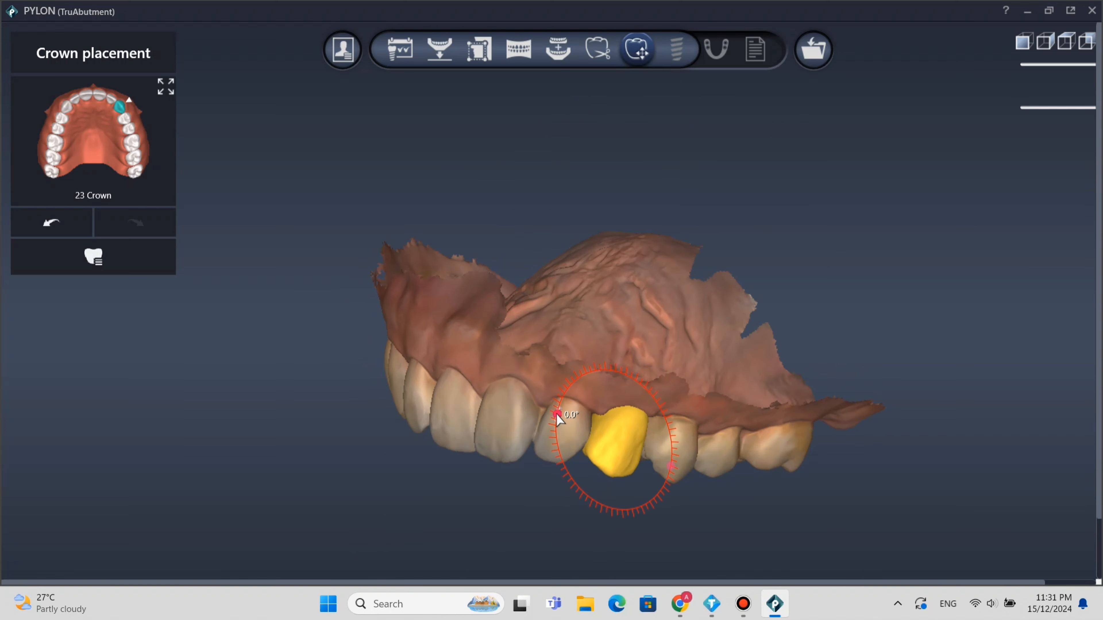
Rotate and shift the tooth 23 crown in the side view to line up with its neighbouring teeth.
drag(557, 415, 558, 433)
right_drag(574, 428, 581, 406)
drag(582, 406, 573, 419)
right_drag(572, 419, 795, 417)
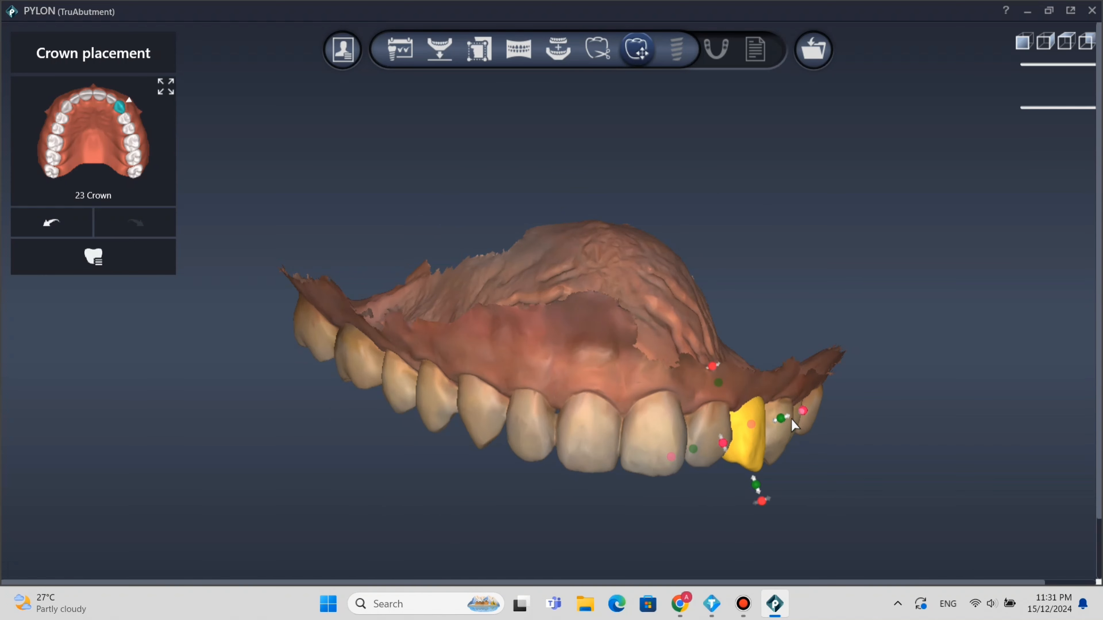
Resize the tooth 23 crown and rotate it by about 10° to follow the curve of the arch.
right_drag(783, 457, 797, 392)
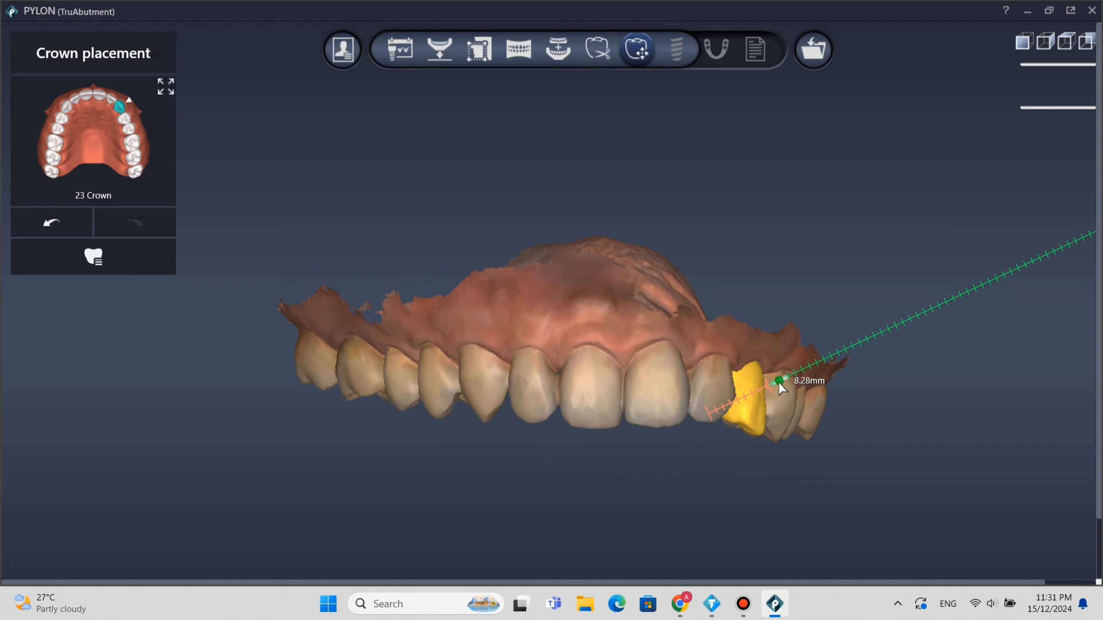
right_drag(790, 401, 777, 274)
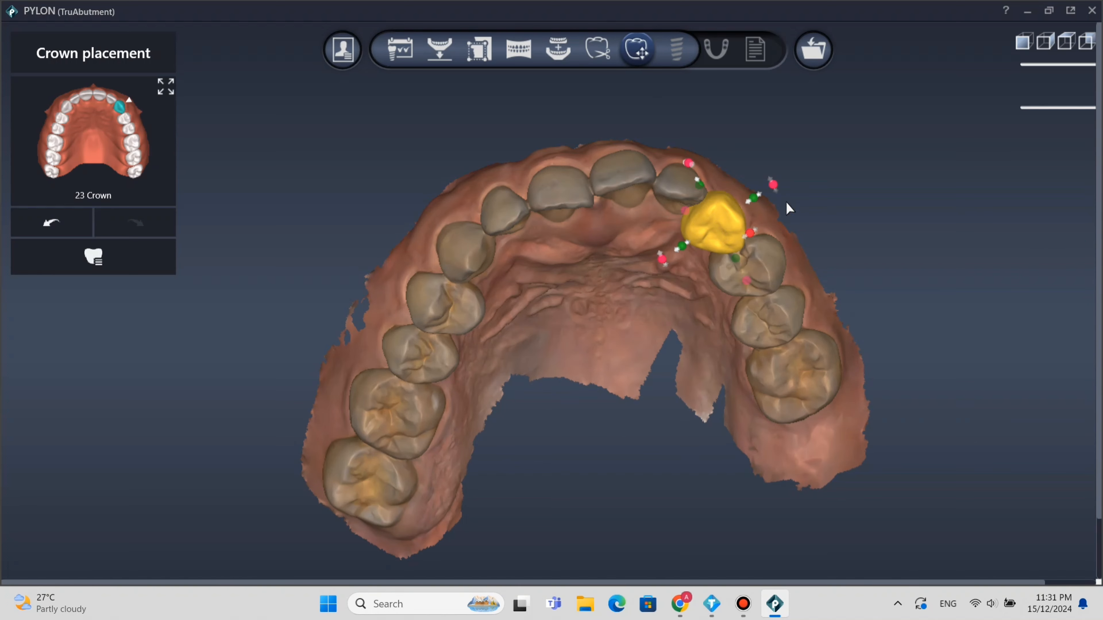
right_drag(786, 202, 807, 333)
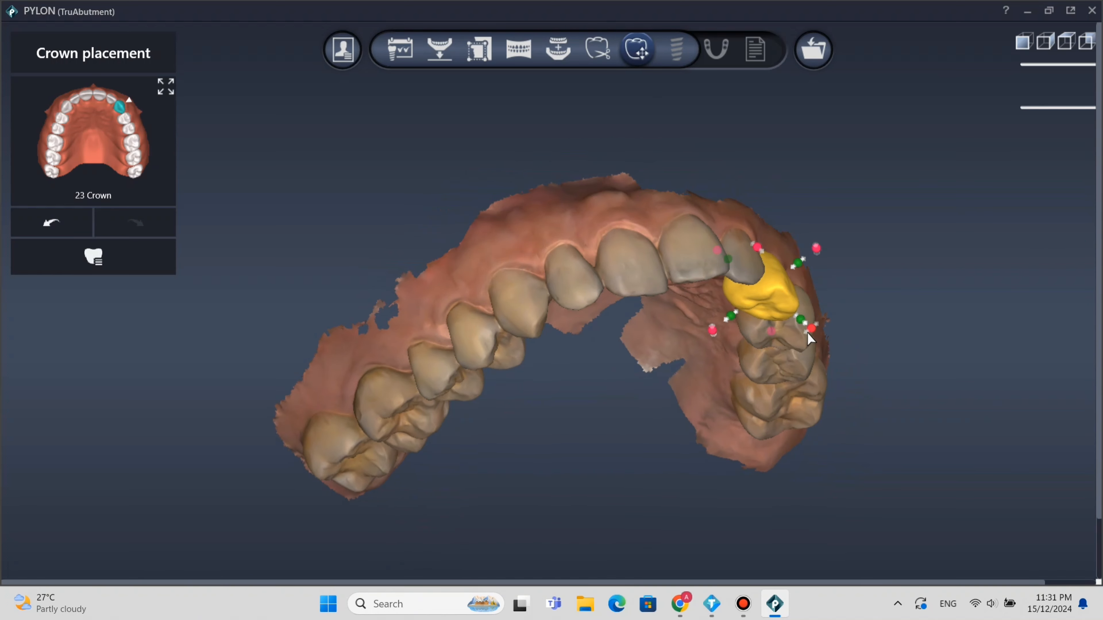
drag(824, 325, 795, 341)
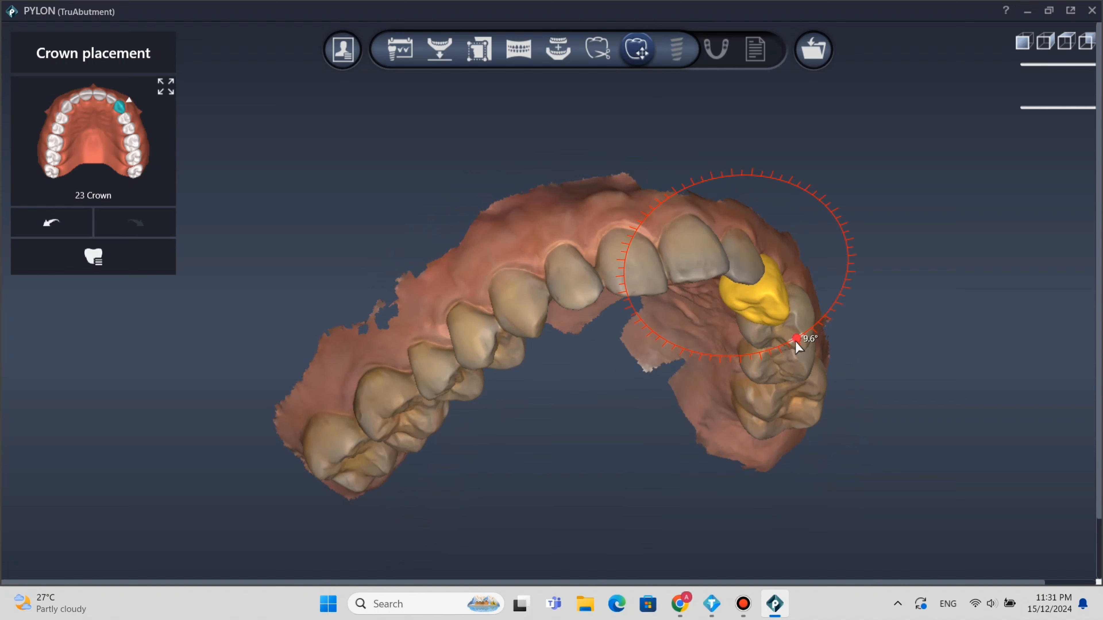
Adjust the position of the tooth 23 crown within the gap, judging it from the front and the biting surface.
right_drag(797, 182, 772, 394)
drag(760, 391, 765, 386)
right_drag(765, 387, 576, 382)
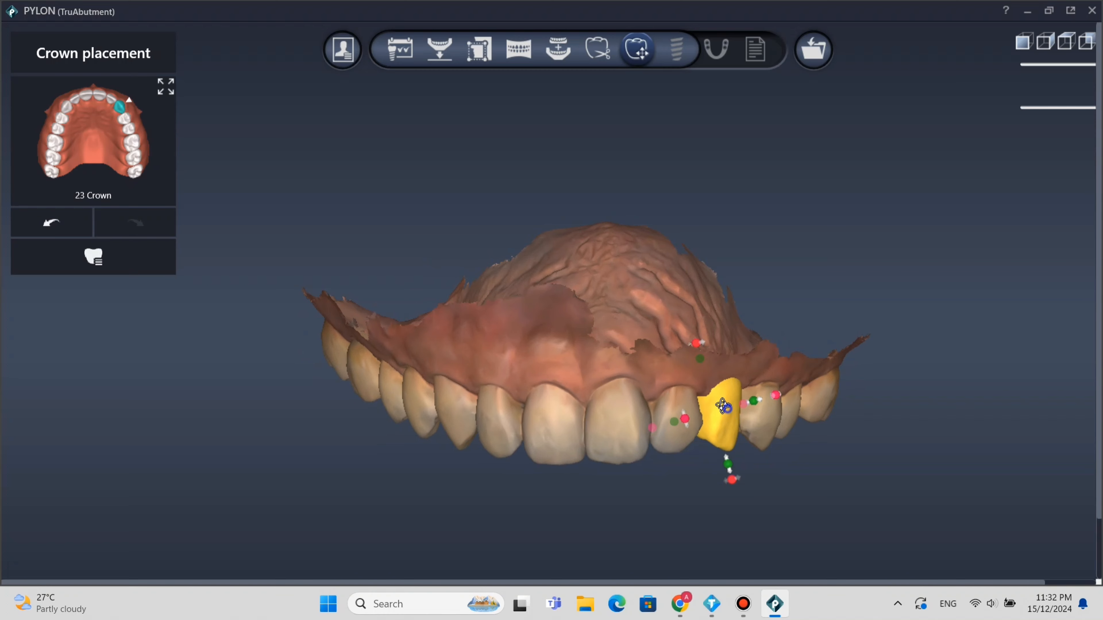
right_drag(729, 415, 712, 193)
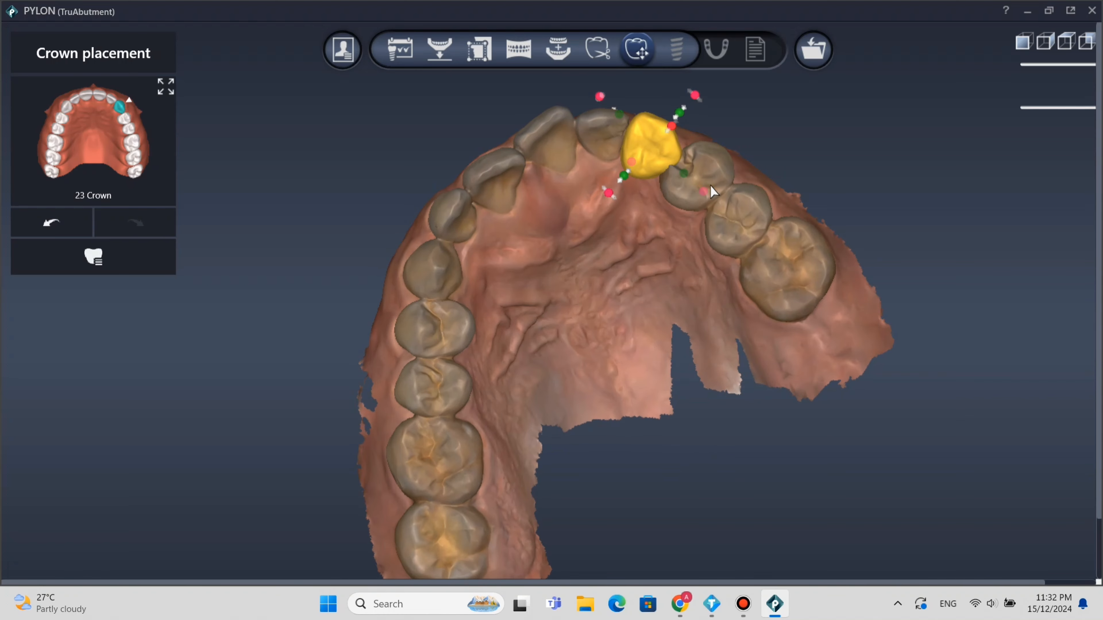
Narrow the tooth 23 crown between its neighbours, correct its rotation slightly and check the fit from the front.
drag(682, 174, 632, 177)
right_drag(718, 234, 711, 246)
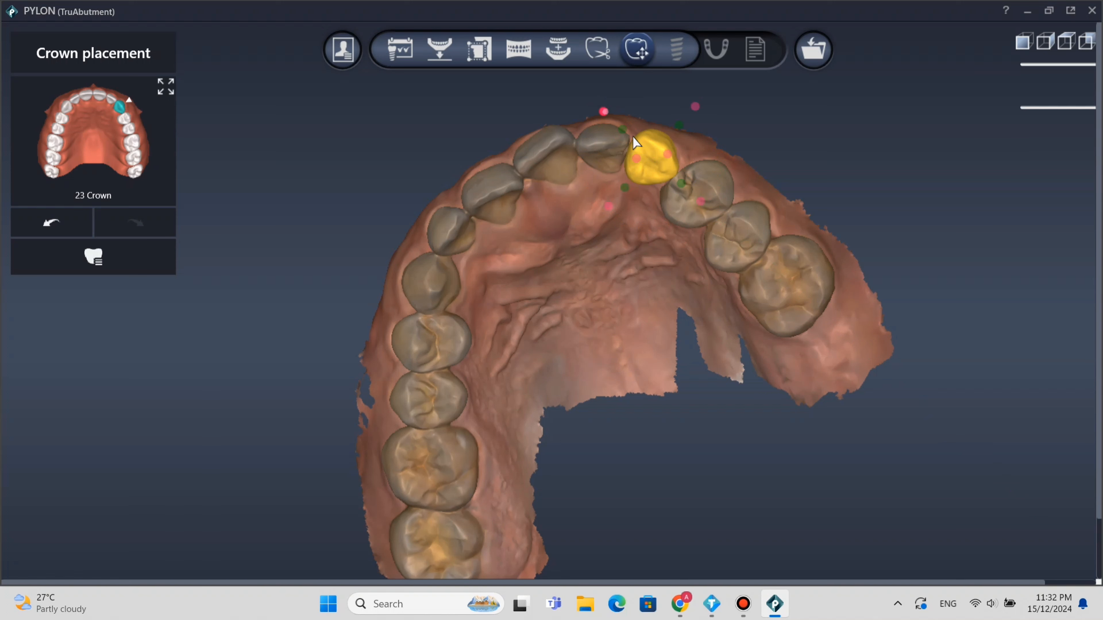
drag(690, 107, 675, 101)
right_drag(828, 227, 864, 387)
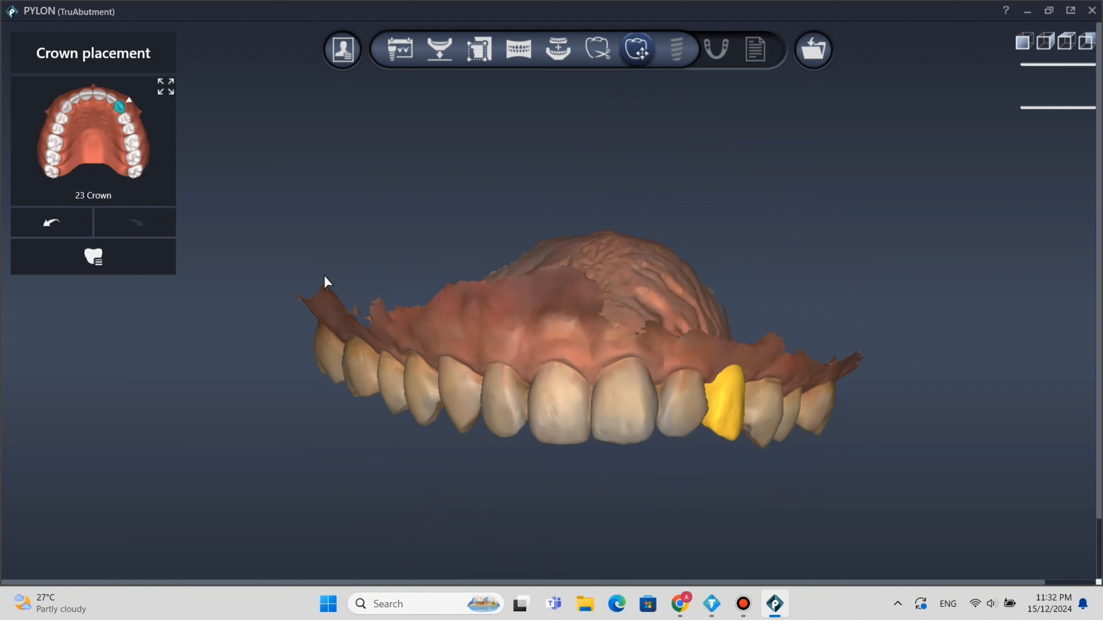
right_drag(330, 286, 341, 288)
mouse_move(633, 238)
right_down()
mouse_move(594, 236)
mouse_move(635, 232)
right_up()
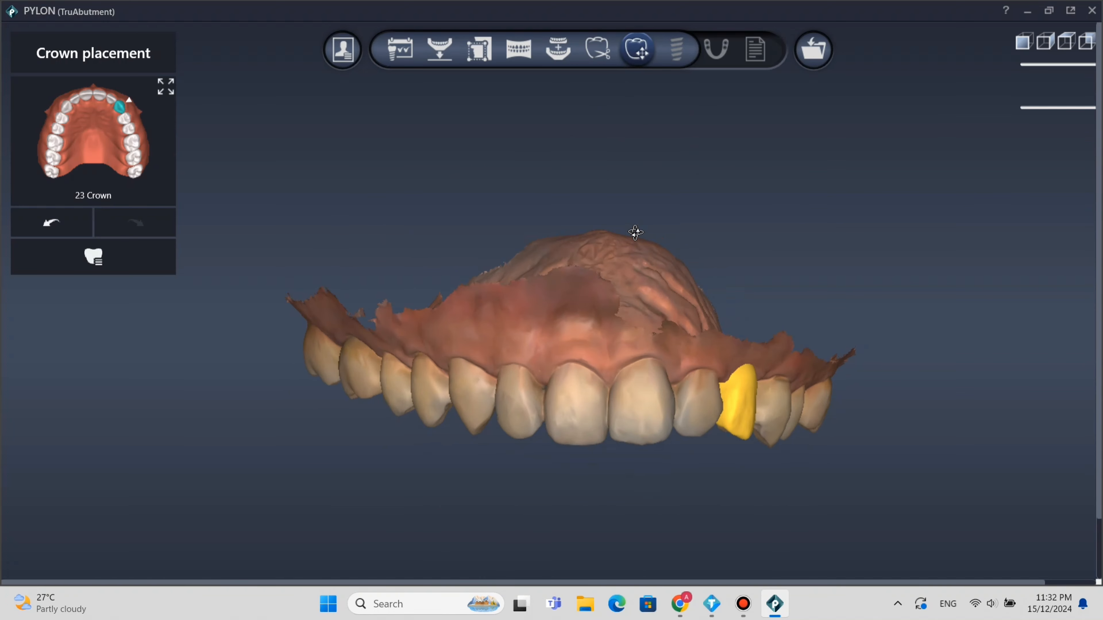
Proceed to the Implant placement stage, choose tooth 23 and expand the TruAbutment kits in the library.
click(676, 49)
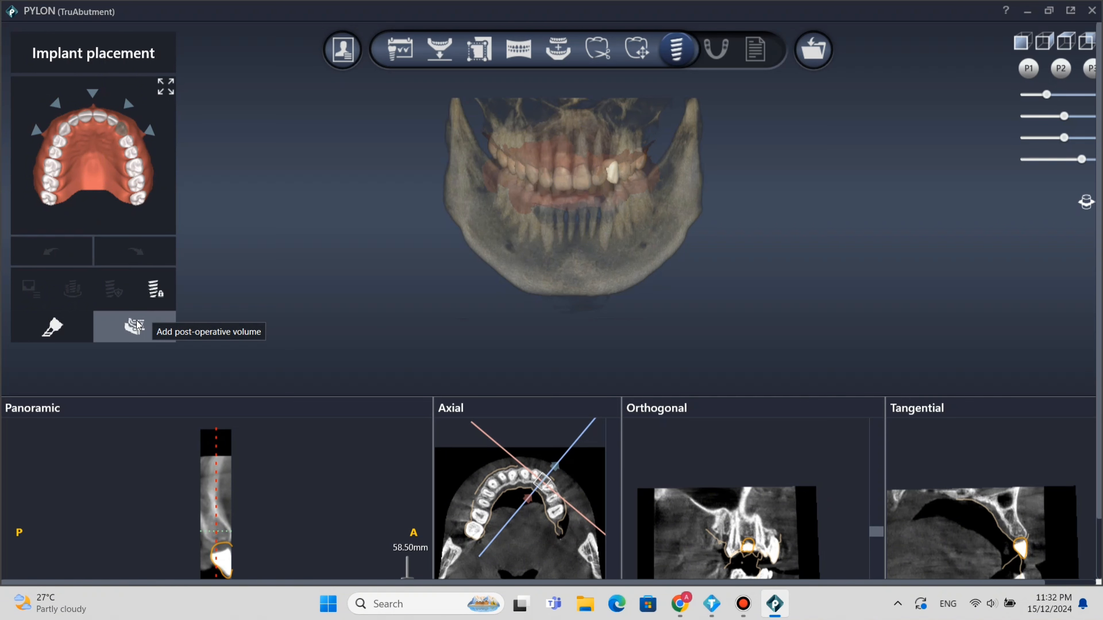
click(125, 136)
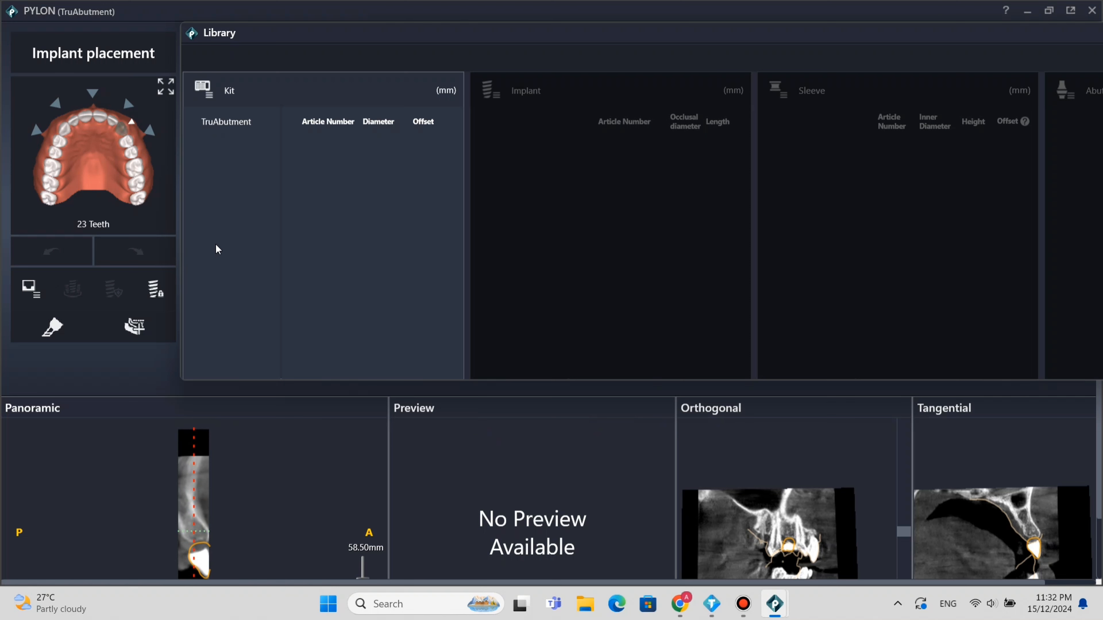
click(245, 125)
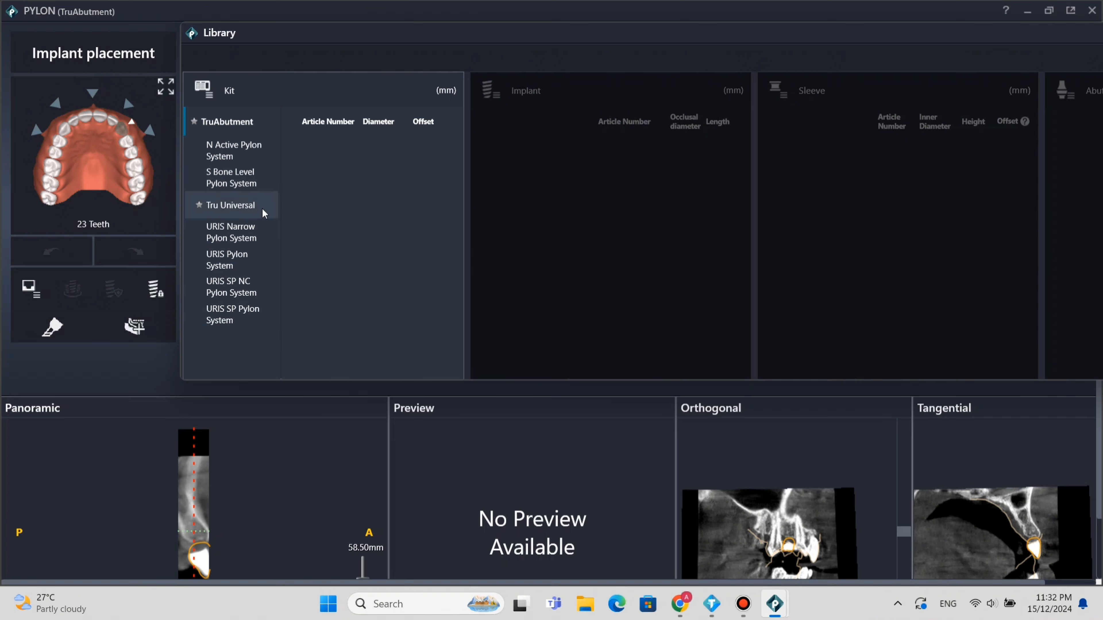
click(519, 81)
click(512, 94)
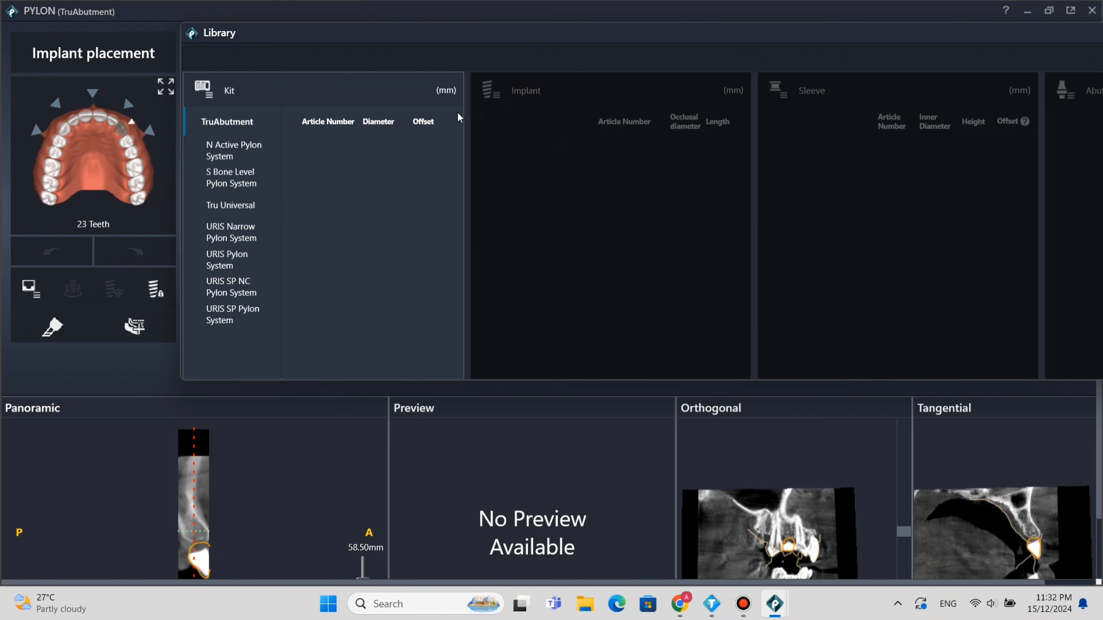
Compare the TruAbutment kit systems and select the Tru Universal kit's TruGUIDE Sleeve with 4.50 mm diameter.
click(230, 215)
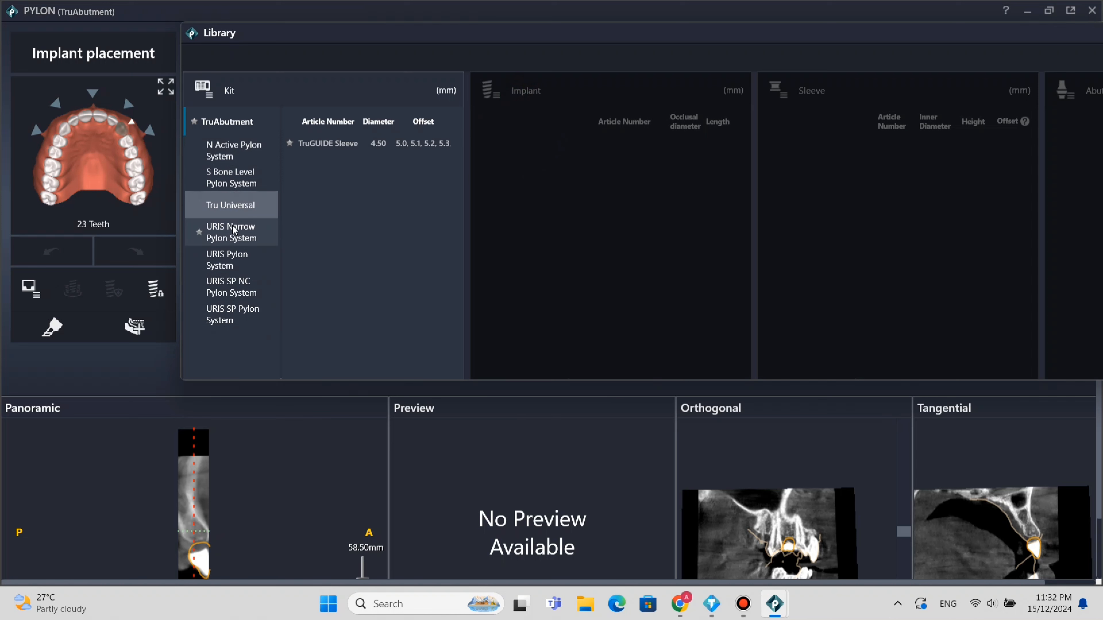
click(233, 147)
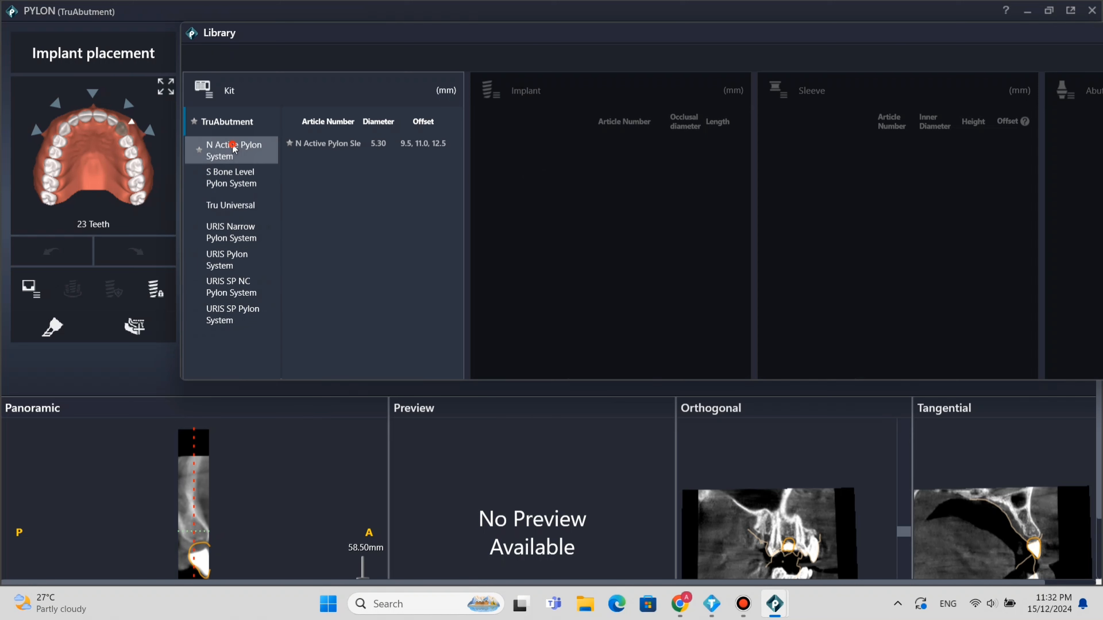
click(234, 178)
click(236, 206)
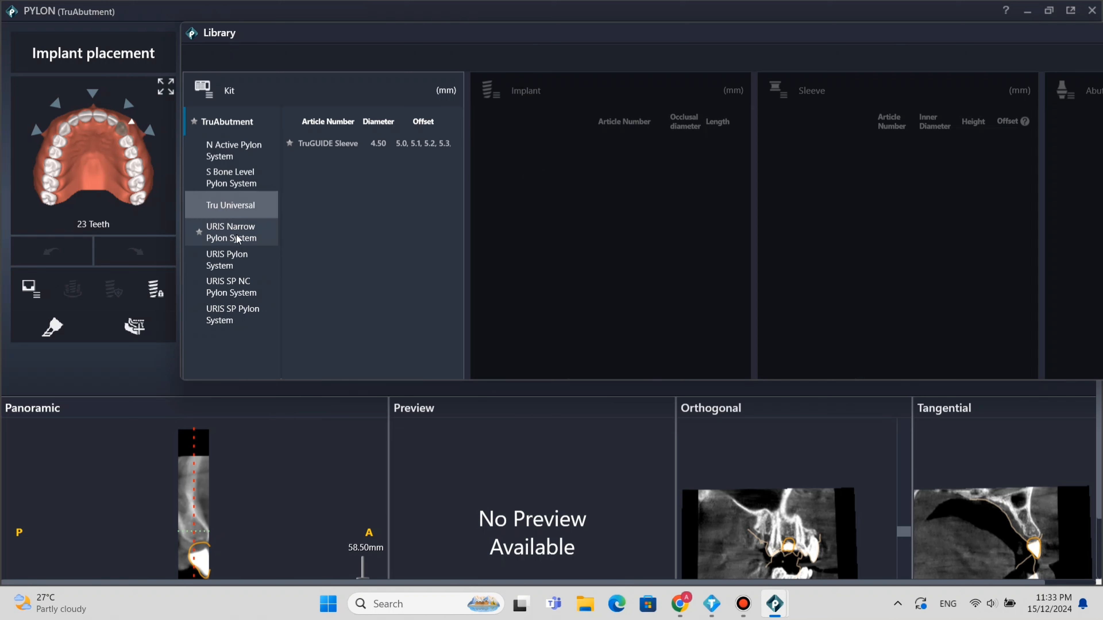
click(367, 144)
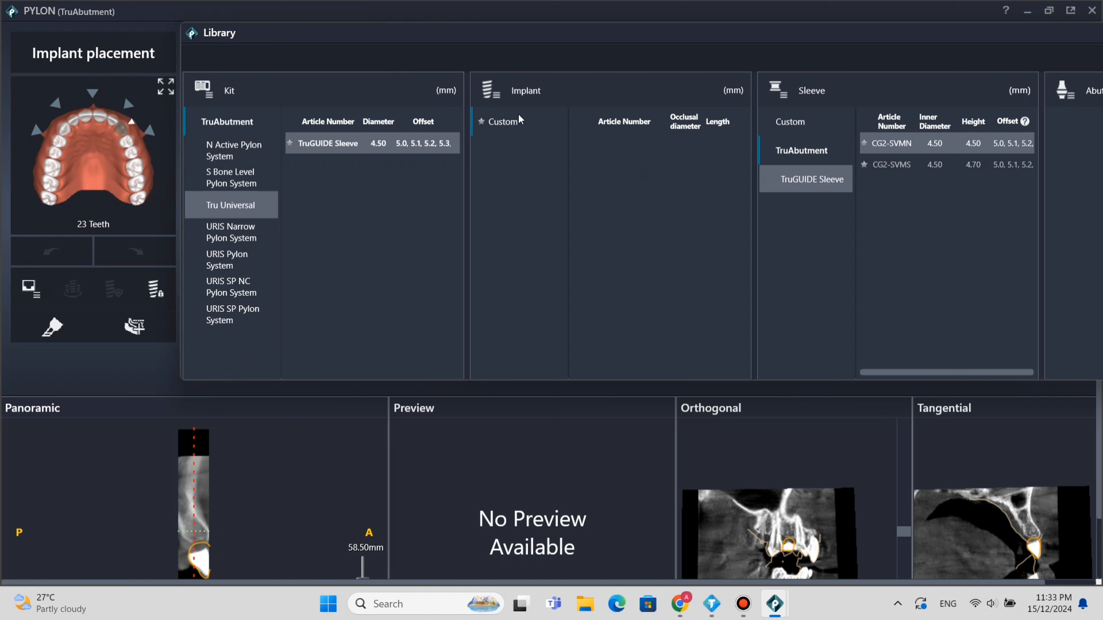
Choose the custom implant for tooth 23 and move it into the bone between the neighbouring roots in the 90° implant-aligned view.
click(513, 122)
click(508, 151)
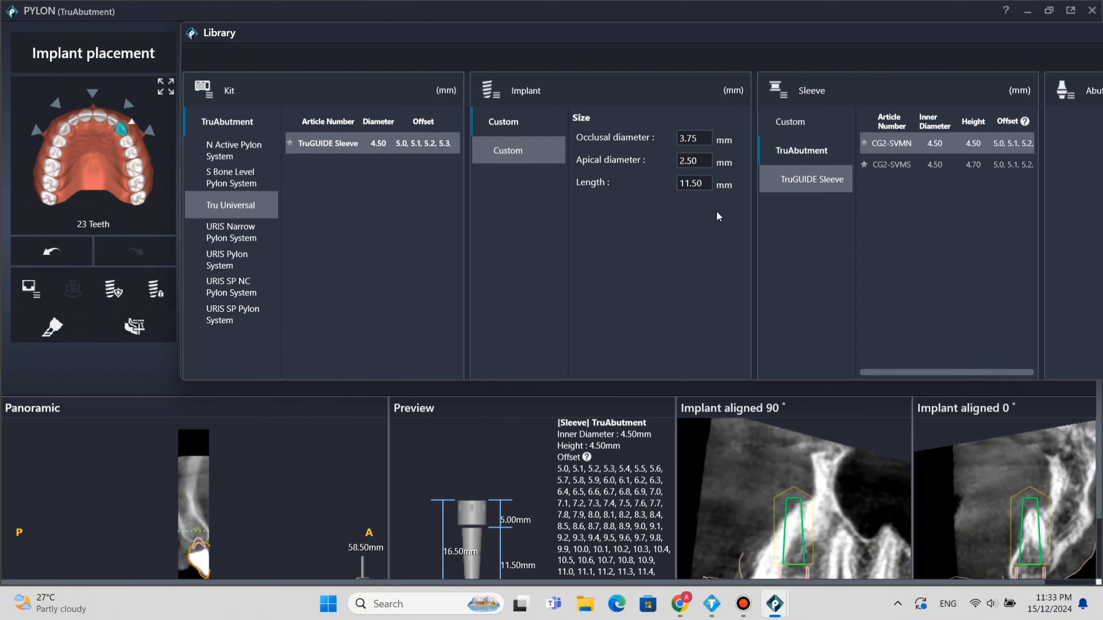
scroll(842, 514, up, 2)
scroll(841, 517, down, 3)
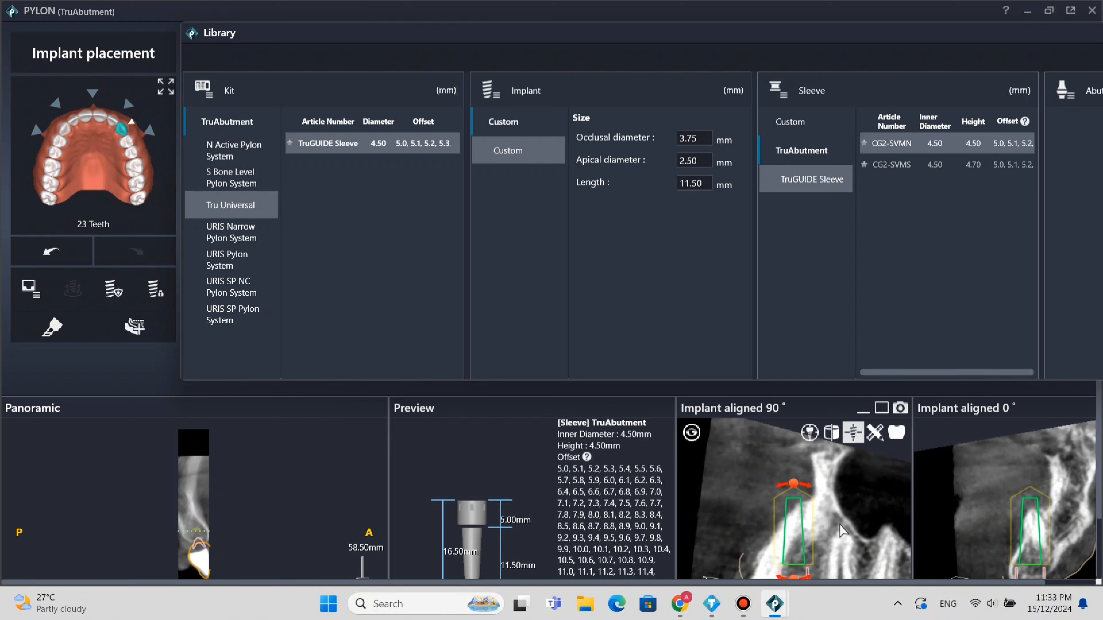
scroll(837, 523, up, 1)
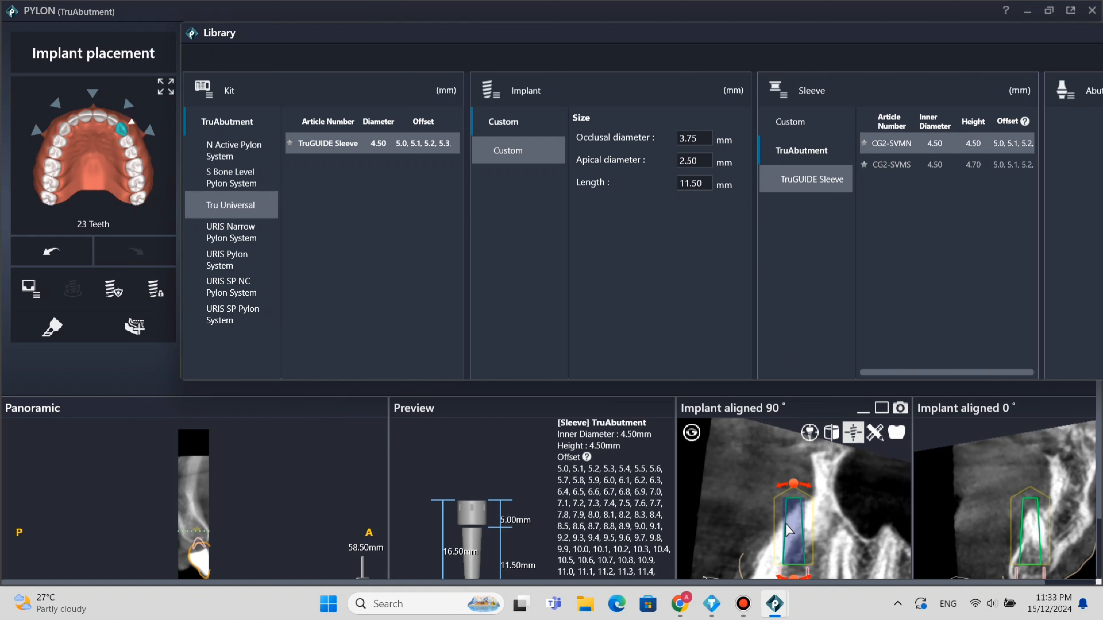
drag(796, 526, 813, 495)
scroll(834, 488, up, 2)
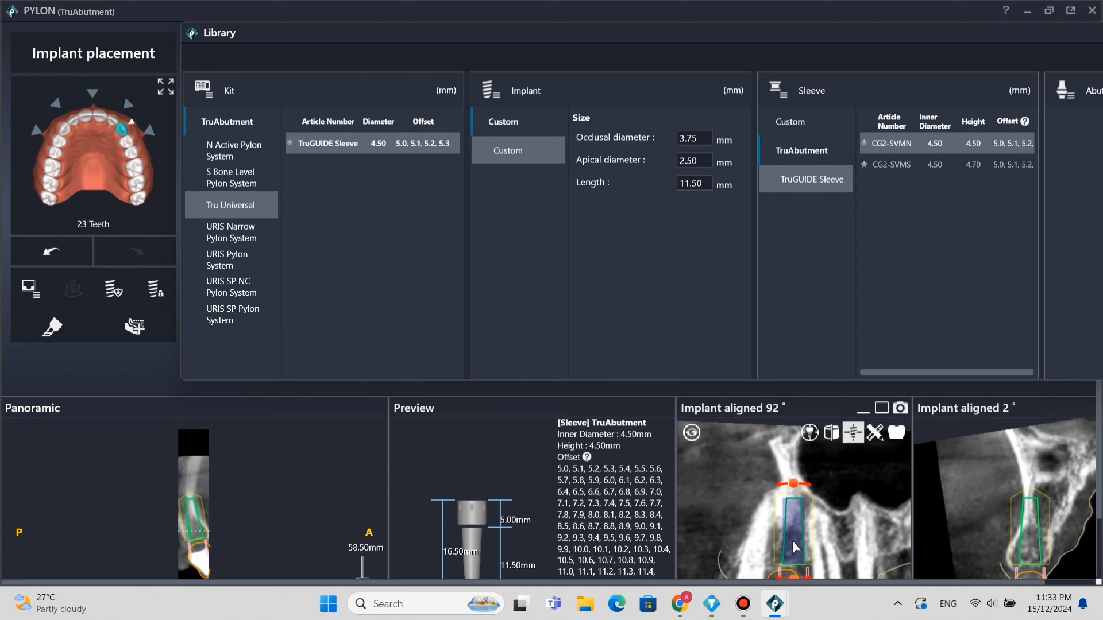
drag(784, 540, 791, 540)
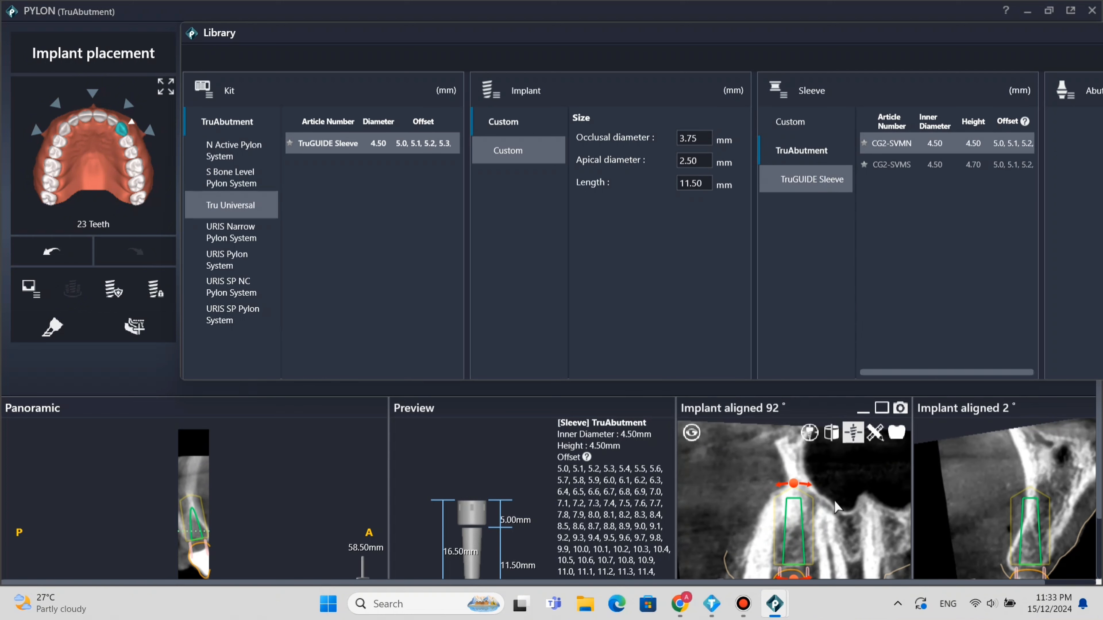
Set the custom implant's length to 10 mm and tilt it to follow the bone in the 2° implant-aligned view.
click(700, 182)
drag(707, 185, 678, 183)
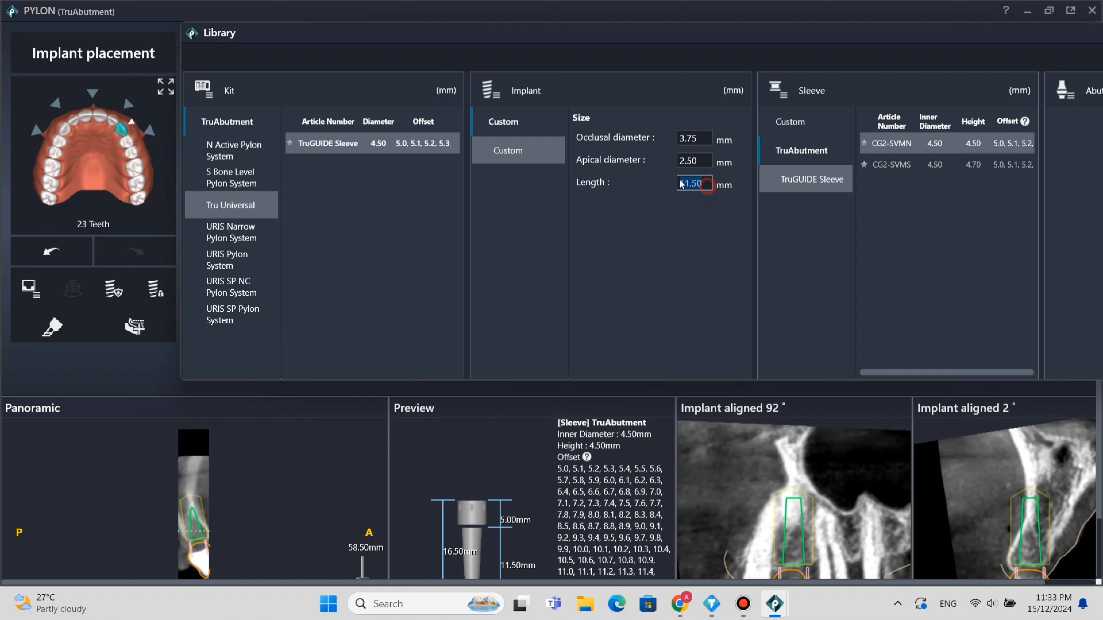
text(10)
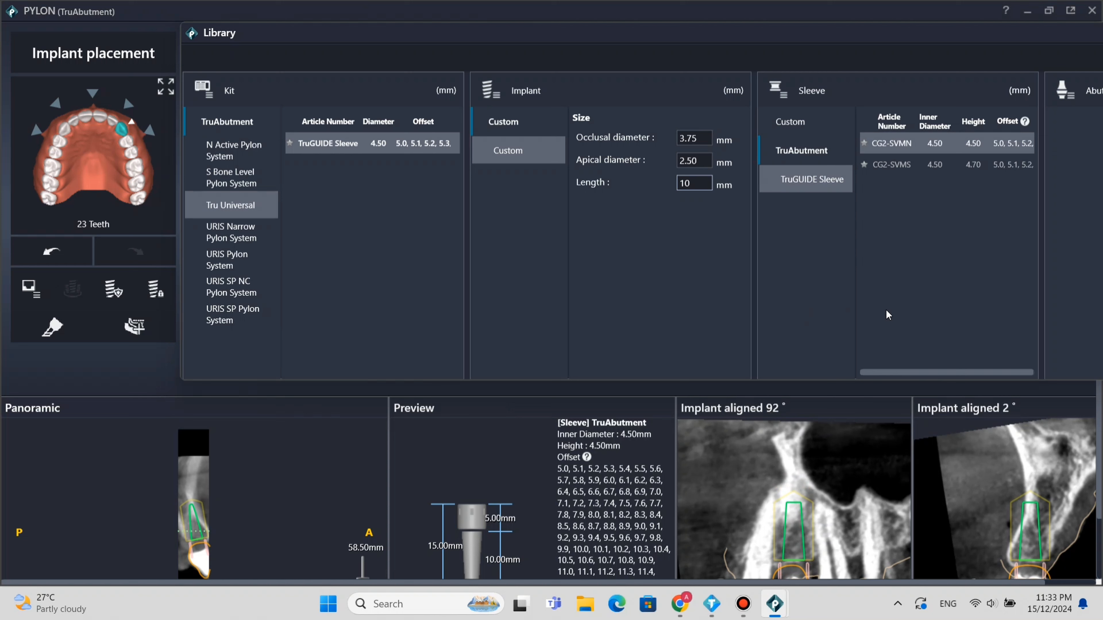
drag(1030, 494, 1049, 496)
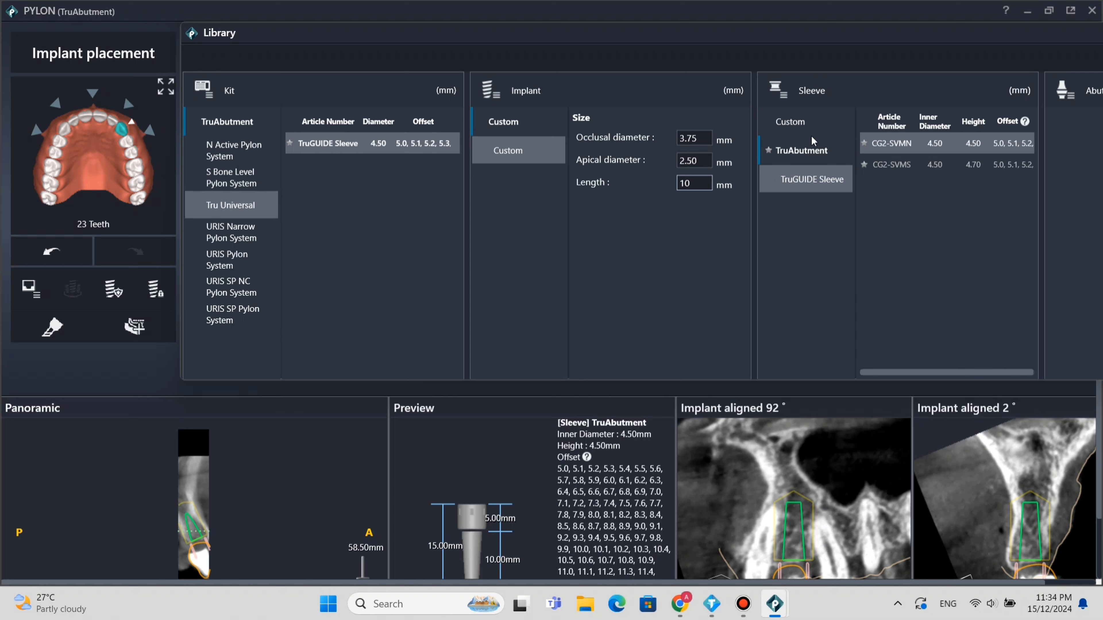
Switch the sleeve for tooth 23 from the TruGUIDE model to a custom sleeve.
click(812, 125)
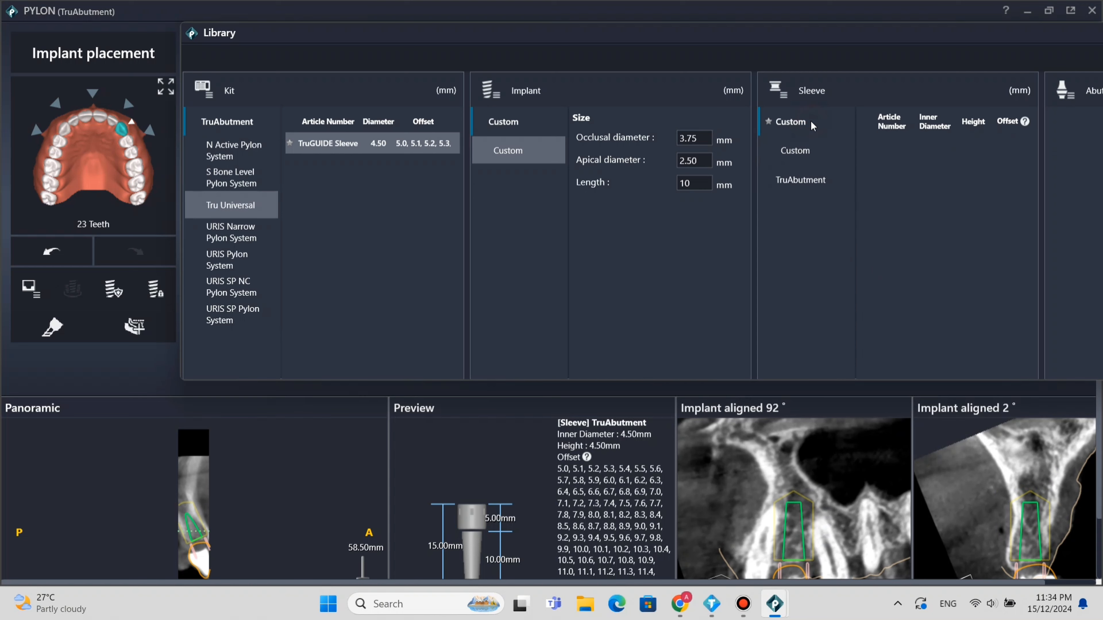
click(794, 123)
click(806, 159)
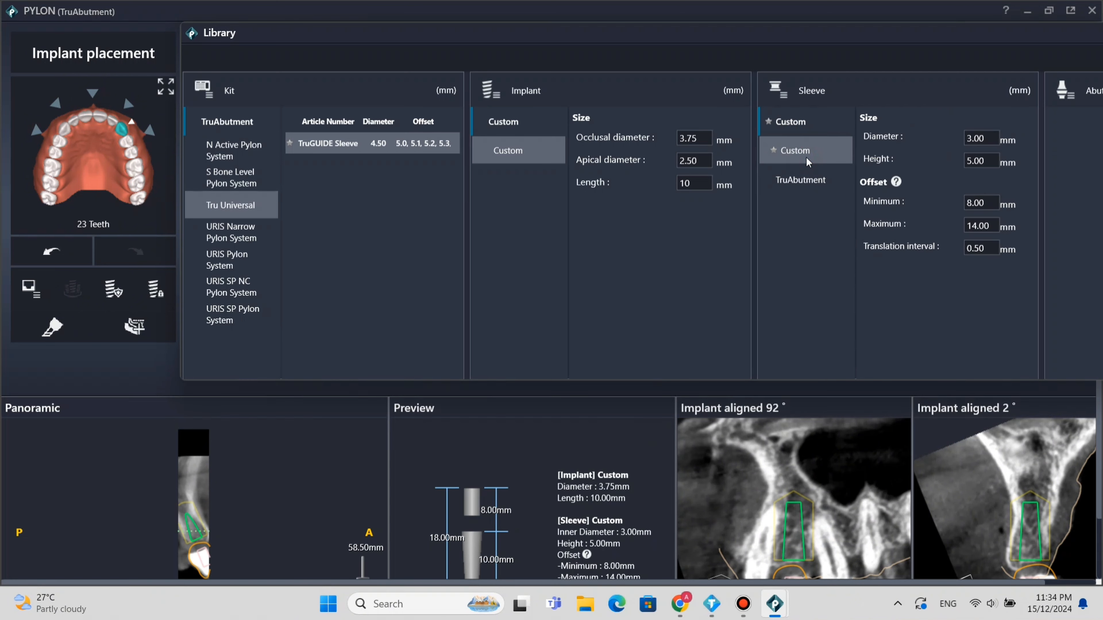
Examine the custom sleeve's diameter, height, minimum and maximum offset and translation interval, including their permitted ranges.
click(984, 137)
drag(988, 138, 931, 148)
click(987, 163)
double_click(987, 165)
mouse_move(896, 181)
mouse_move(986, 249)
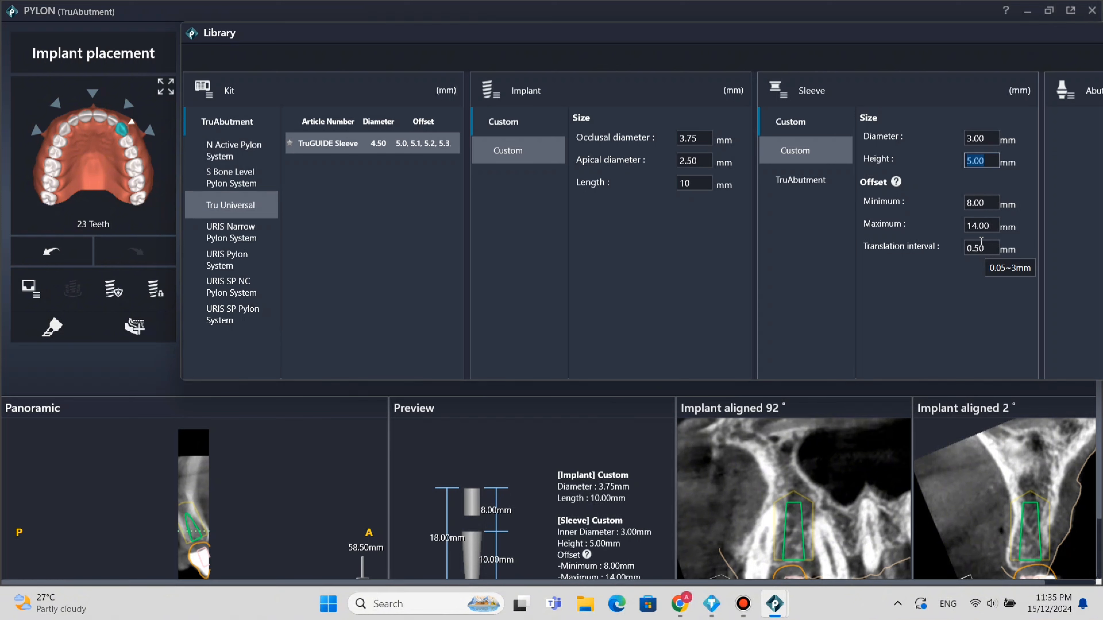
mouse_move(985, 203)
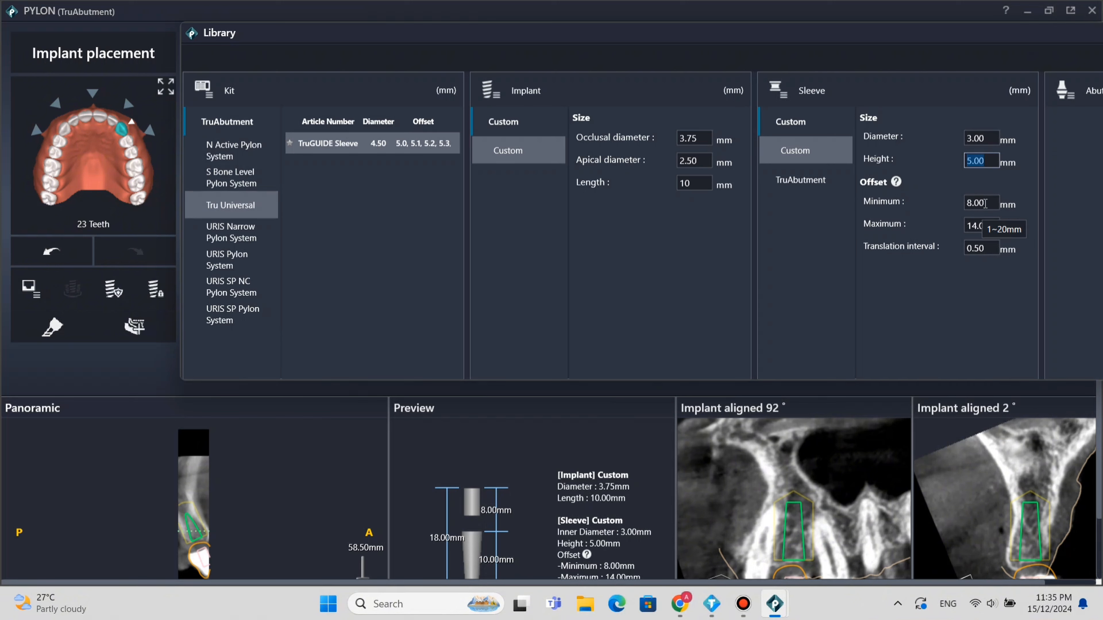
click(986, 202)
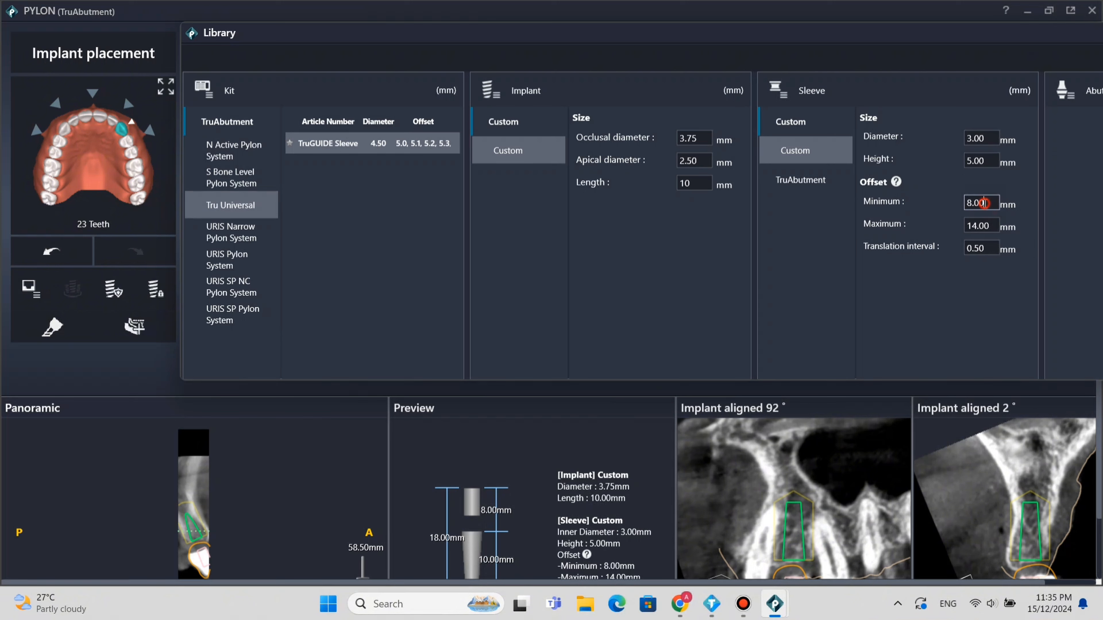
click(984, 226)
click(993, 248)
click(988, 250)
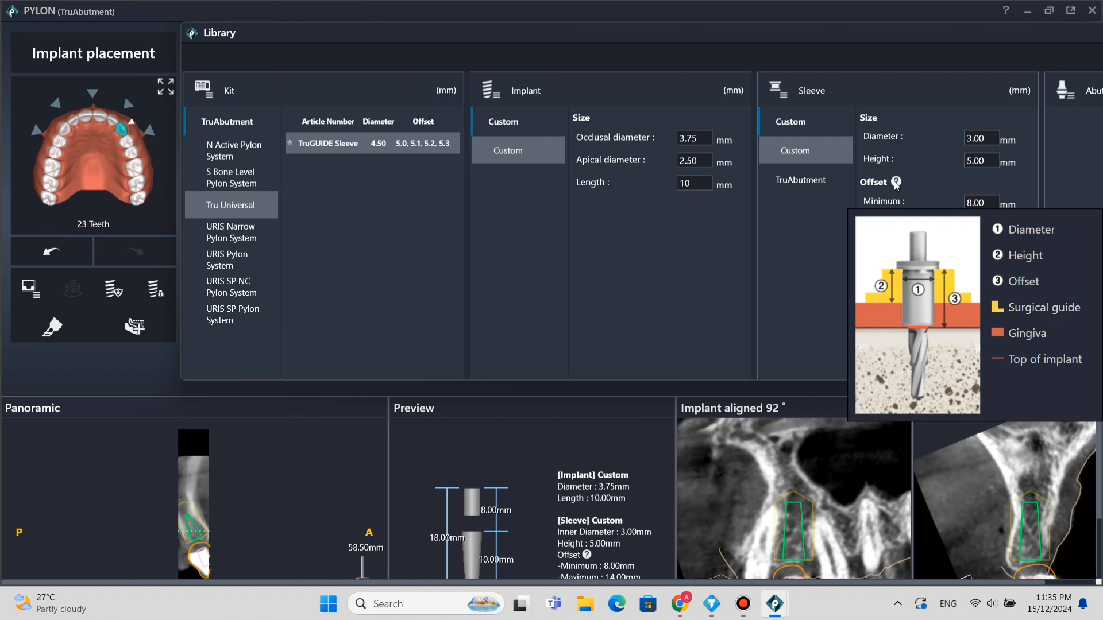
Try a diameter of 2 mm for the custom sleeve, return it to 3 mm and re-enter its height of 5 mm.
click(992, 139)
drag(992, 139, 961, 141)
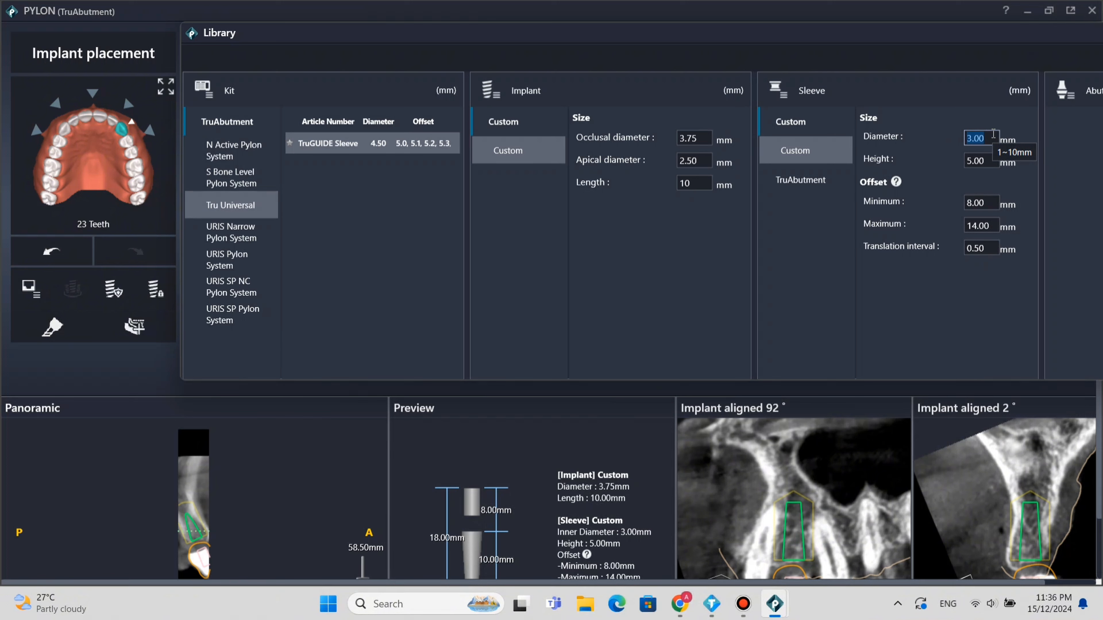
text(2)
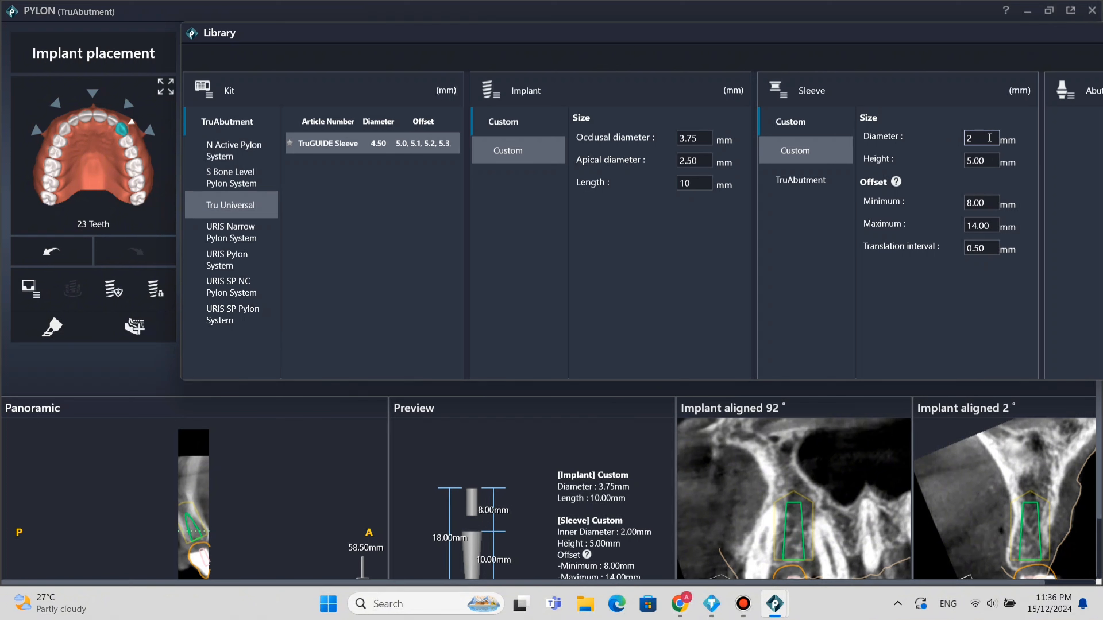
key(BackSpace)
text(3)
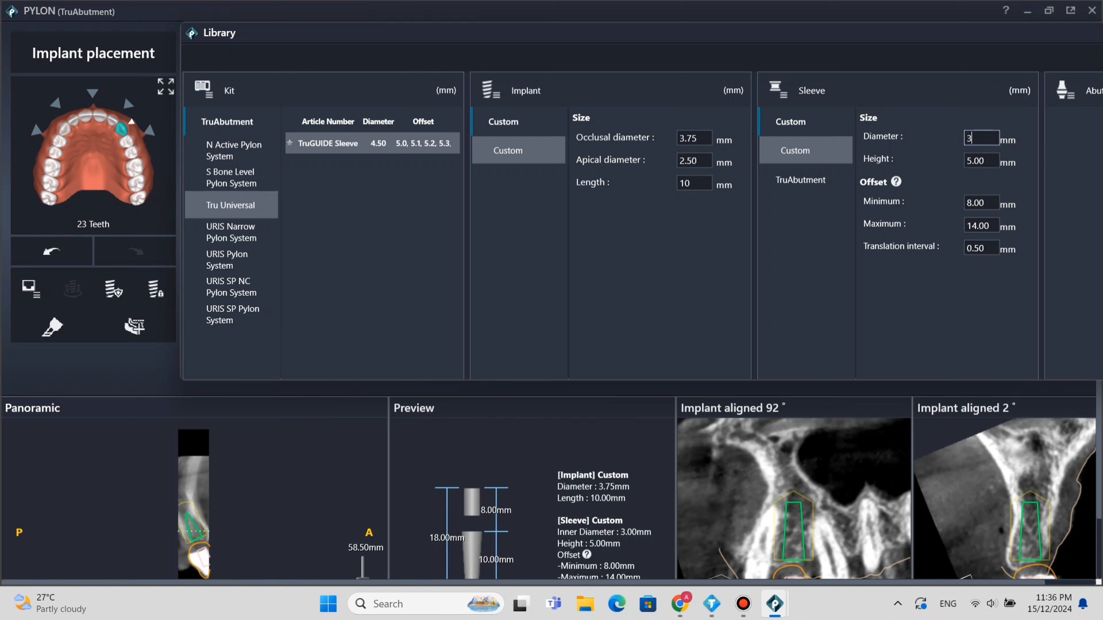
double_click(996, 163)
drag(987, 161, 950, 167)
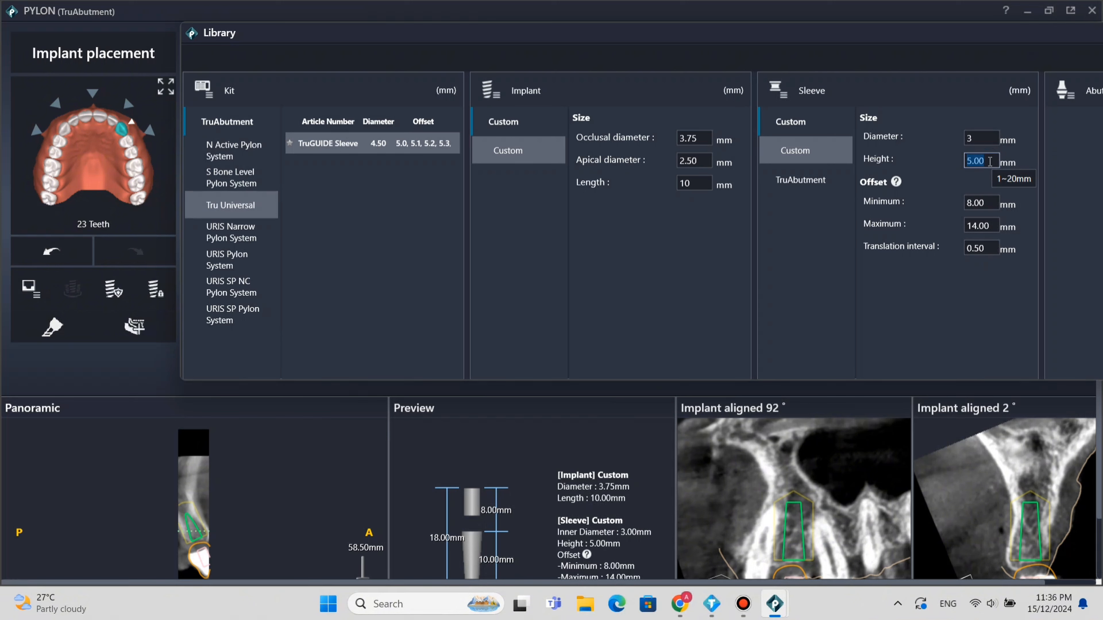
Undo the last sleeve height change and redo it.
mouse_move(897, 184)
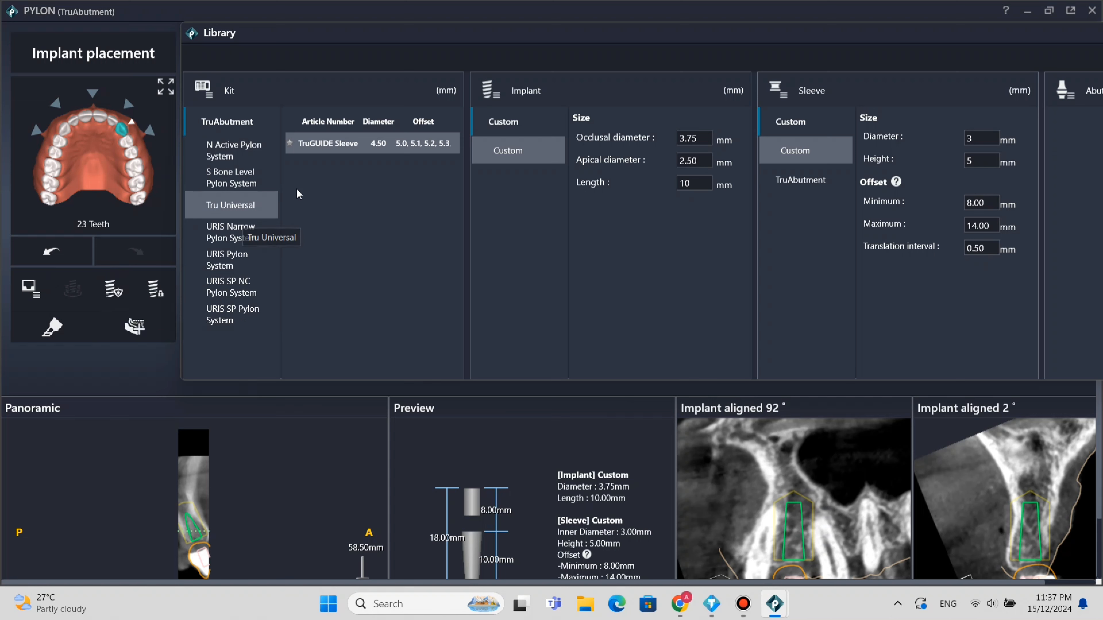
click(60, 252)
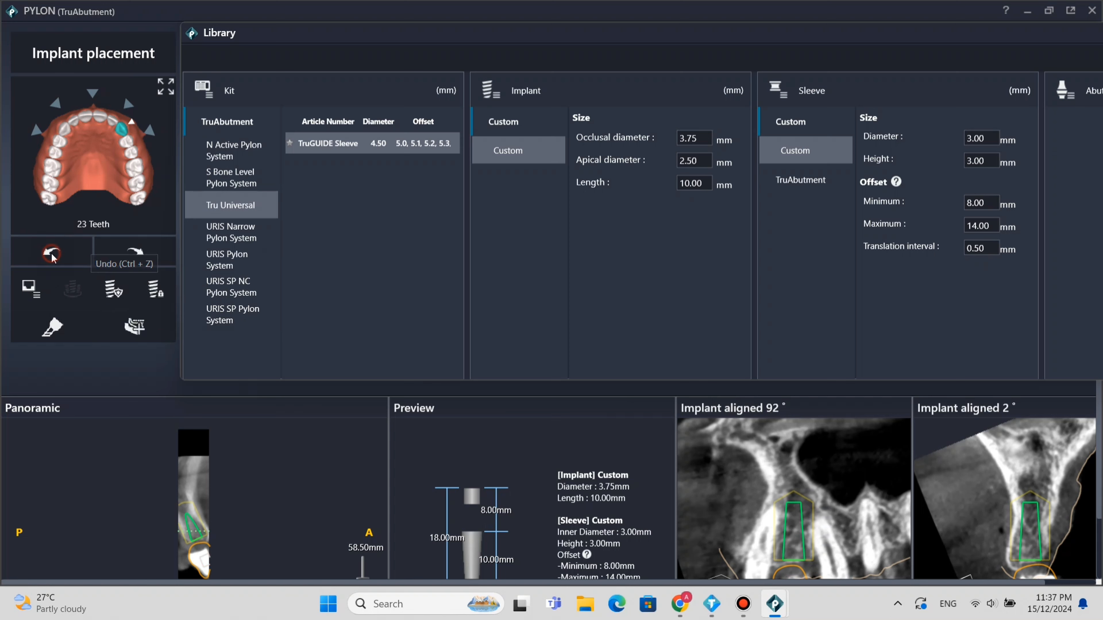
click(114, 251)
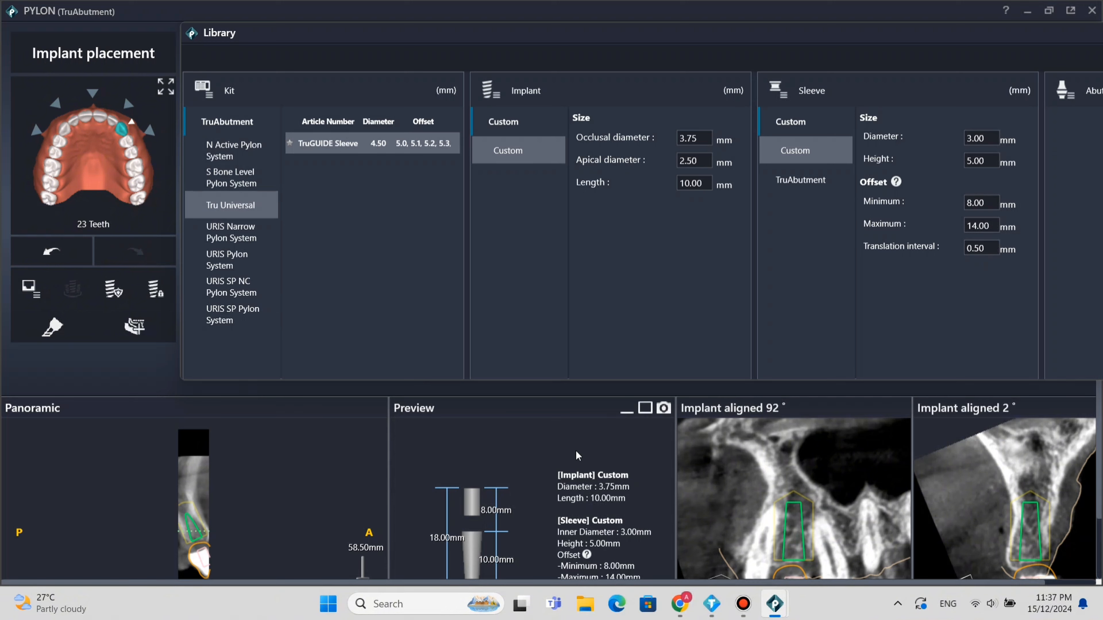
Enlarge the implant and sleeve preview and the 92° implant-aligned view in turn to check the dimensions and bone fit.
mouse_move(587, 555)
click(550, 410)
click(641, 409)
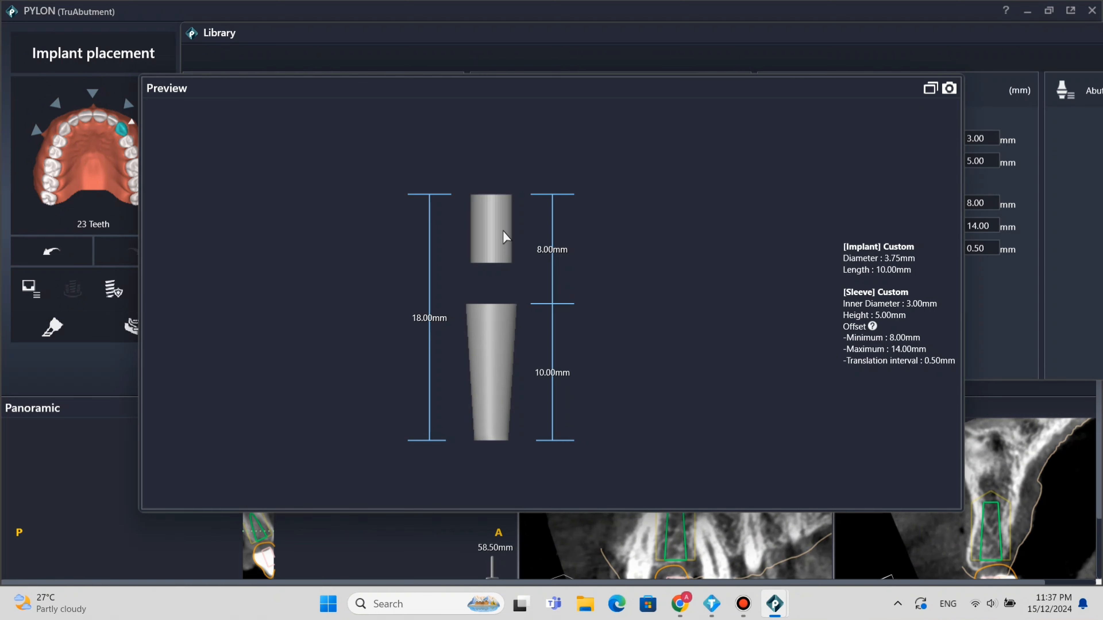
mouse_move(873, 326)
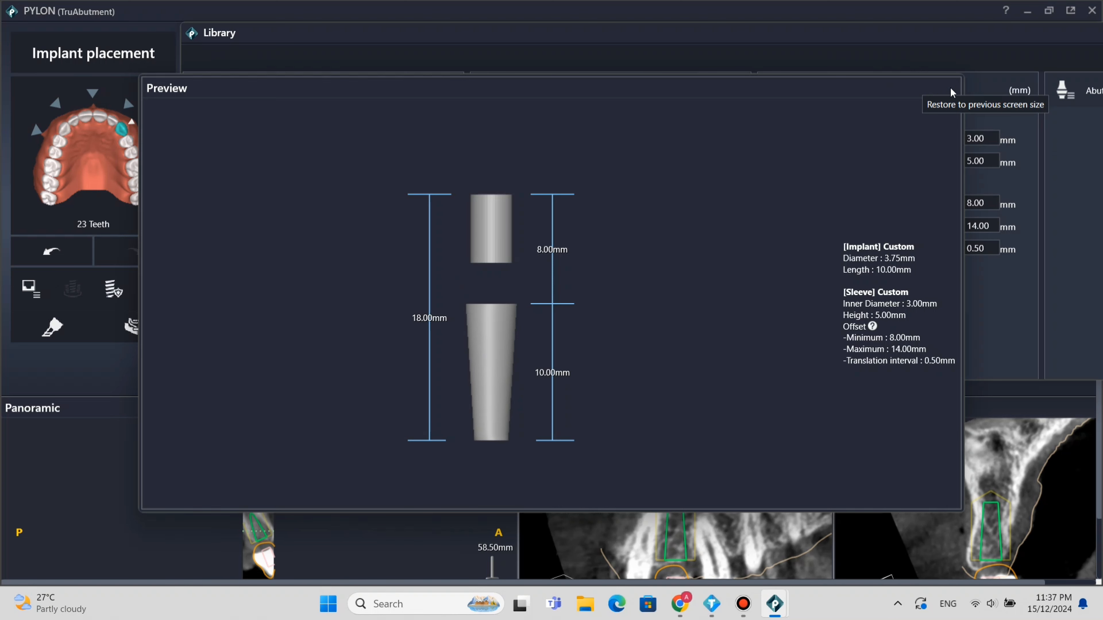
click(930, 88)
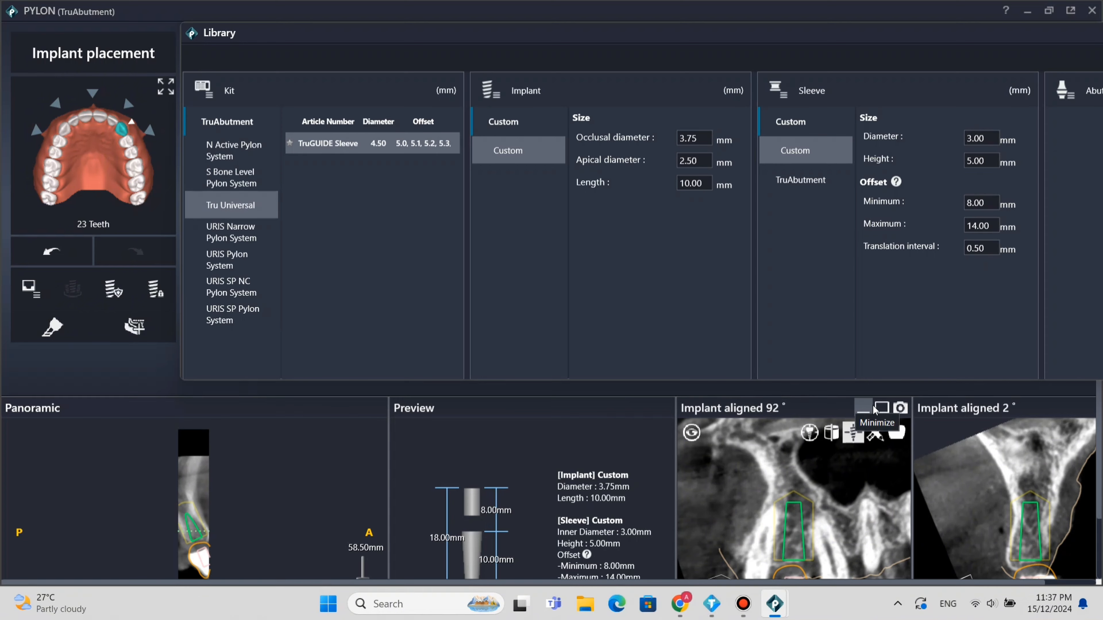
click(890, 408)
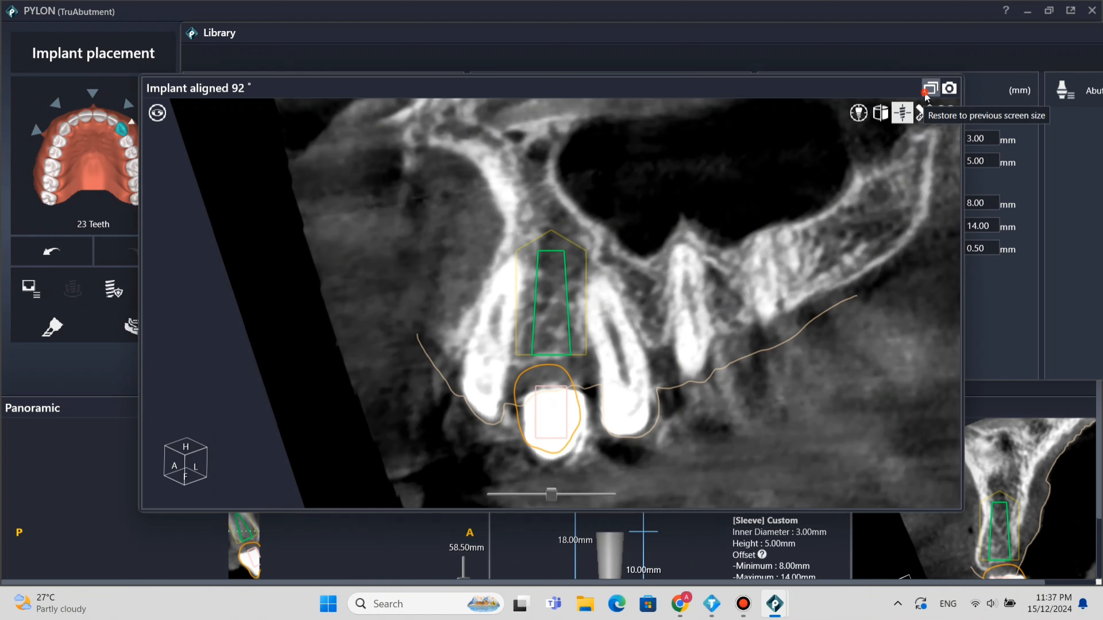
click(931, 88)
Enlarge the 2° implant-aligned view and fine-tune the implant's tilt and position between the two bone walls.
drag(930, 582, 1073, 598)
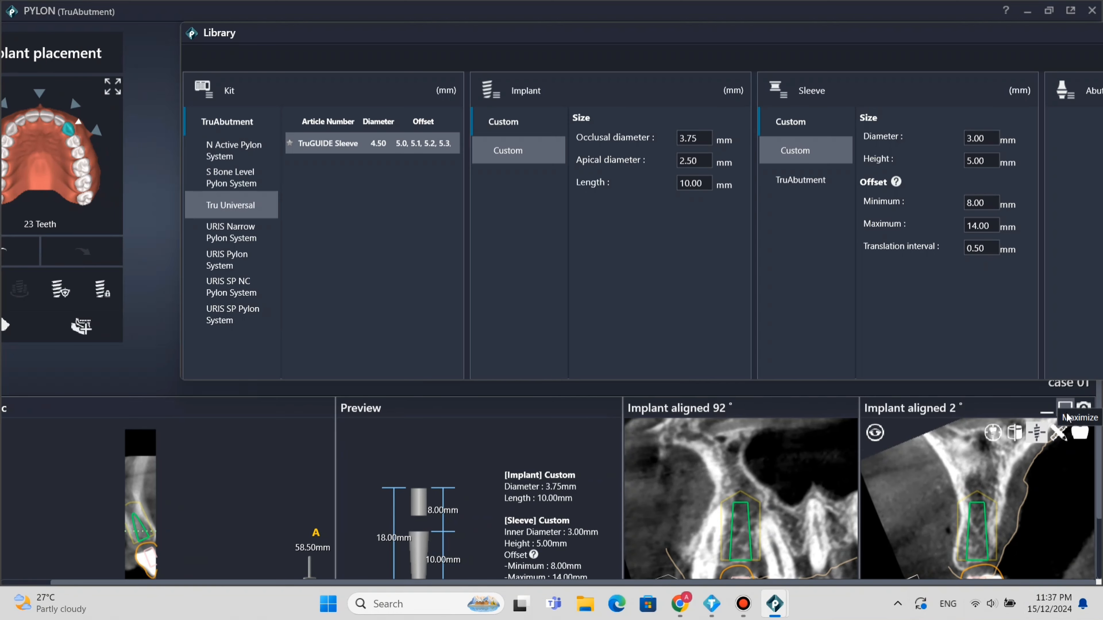
click(1066, 410)
mouse_move(549, 262)
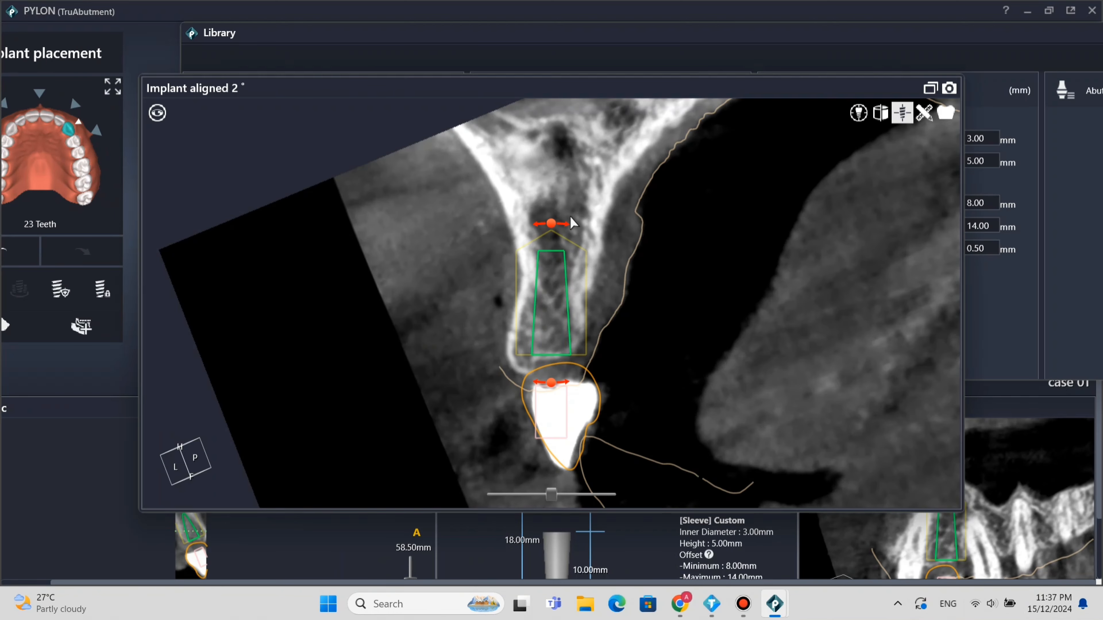
drag(555, 222, 564, 226)
drag(548, 292, 544, 303)
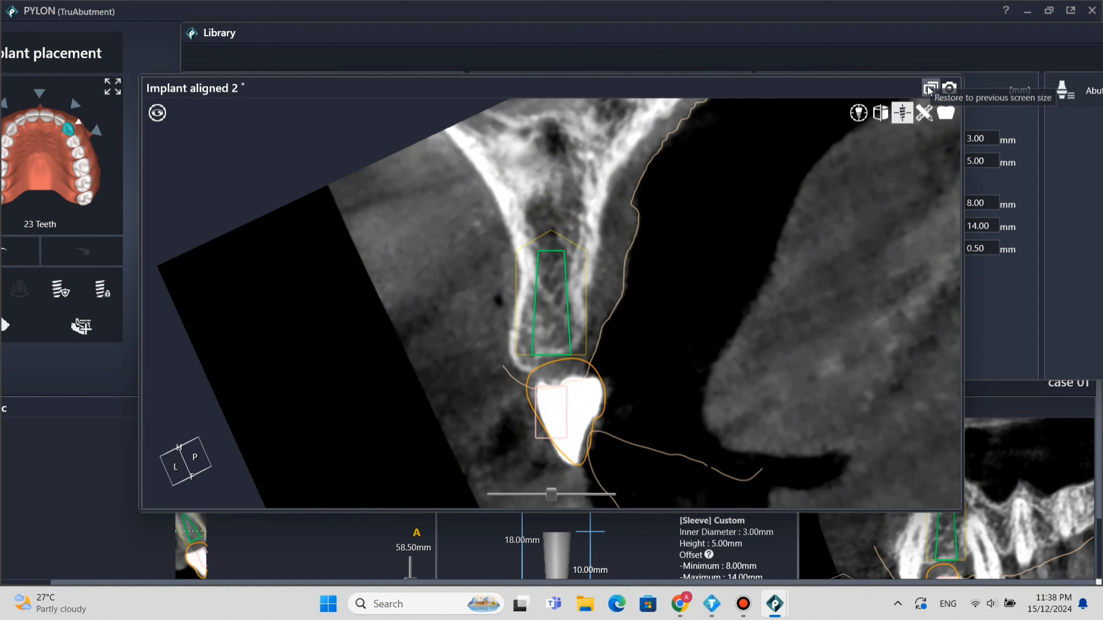
Measure the distance from the implant to the bone on both of its sides in the 2° implant-aligned view.
click(924, 121)
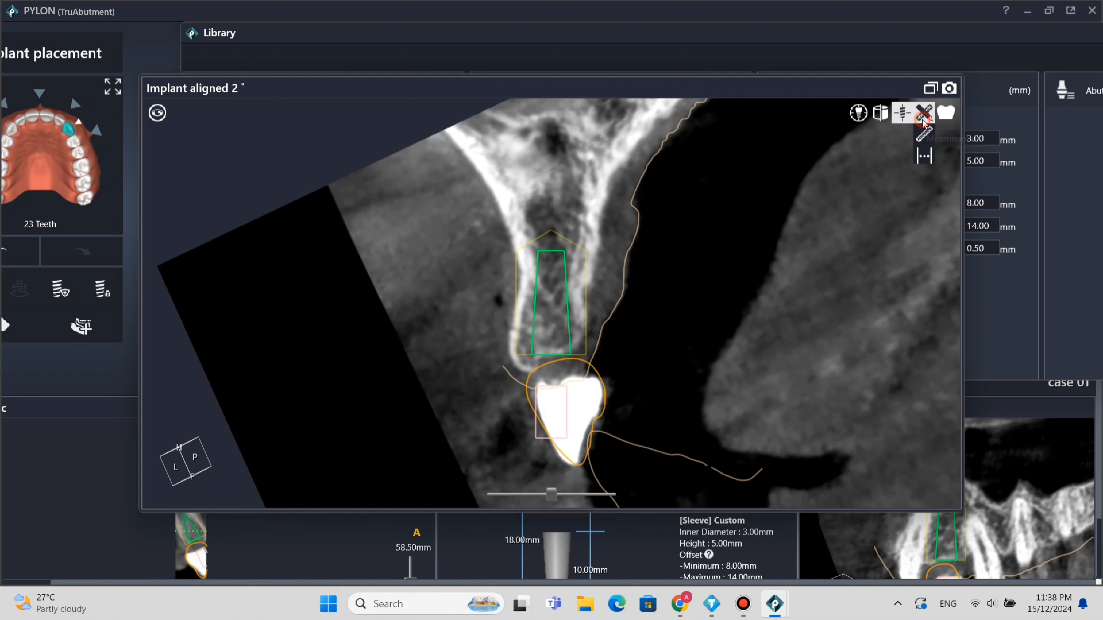
click(925, 138)
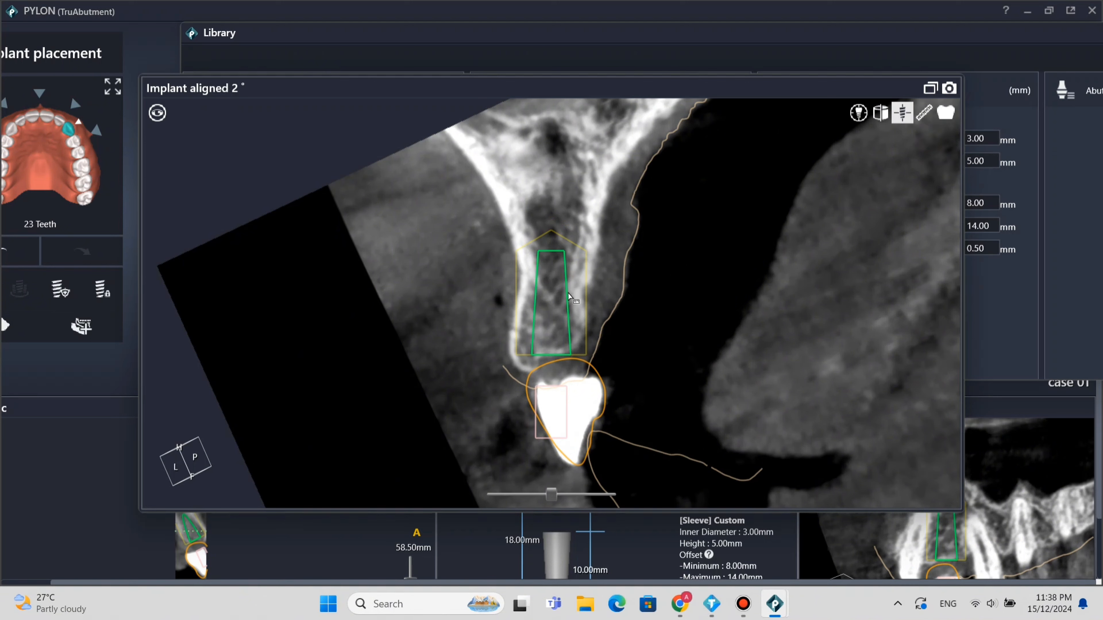
click(580, 290)
click(568, 291)
click(535, 277)
click(693, 311)
click(594, 327)
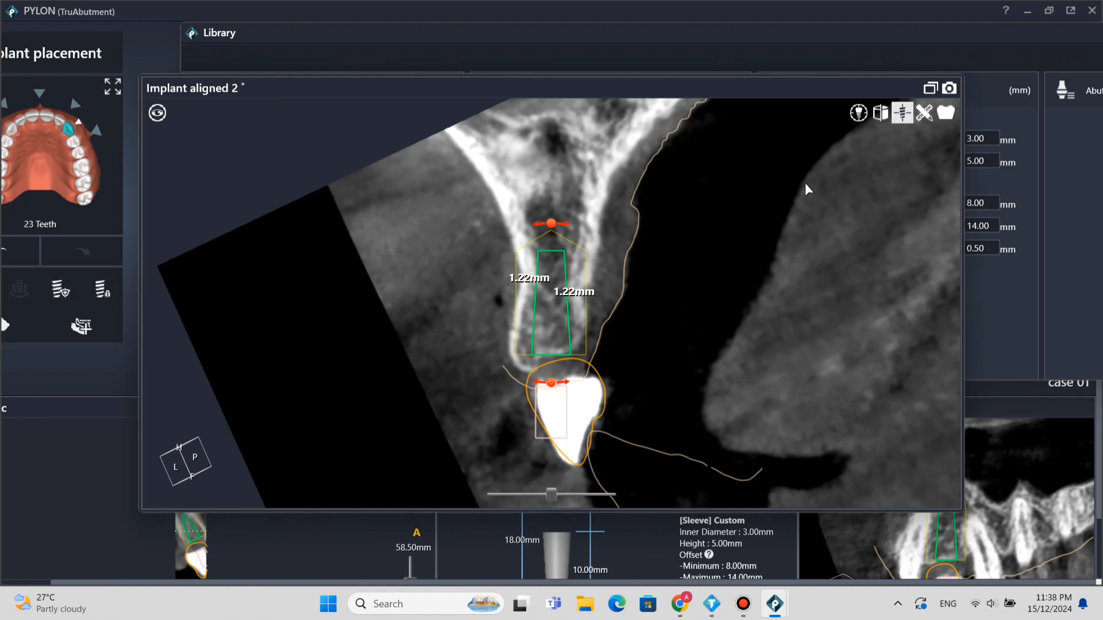
Restore the enlarged cross-section to its normal size and proceed to the Guide Generation stage.
click(930, 88)
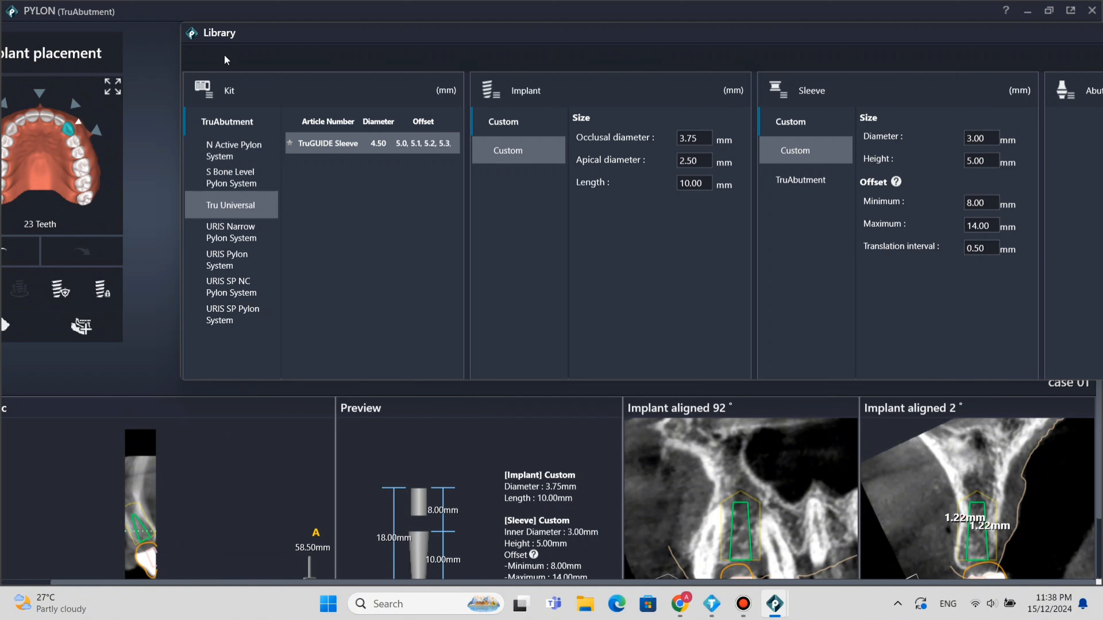
click(113, 87)
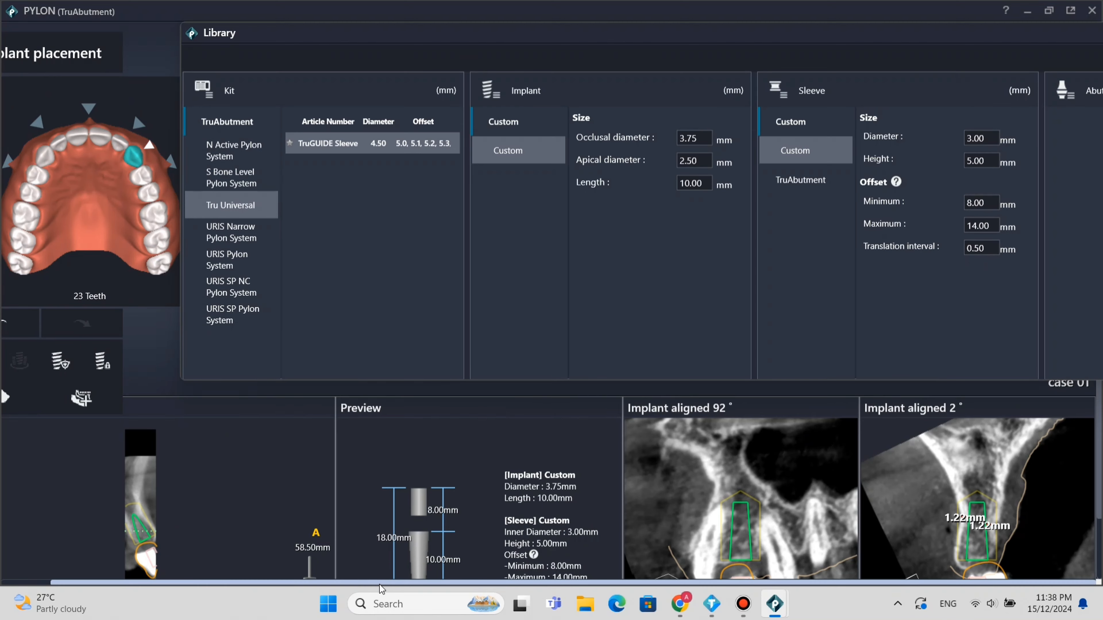
drag(385, 583, 287, 584)
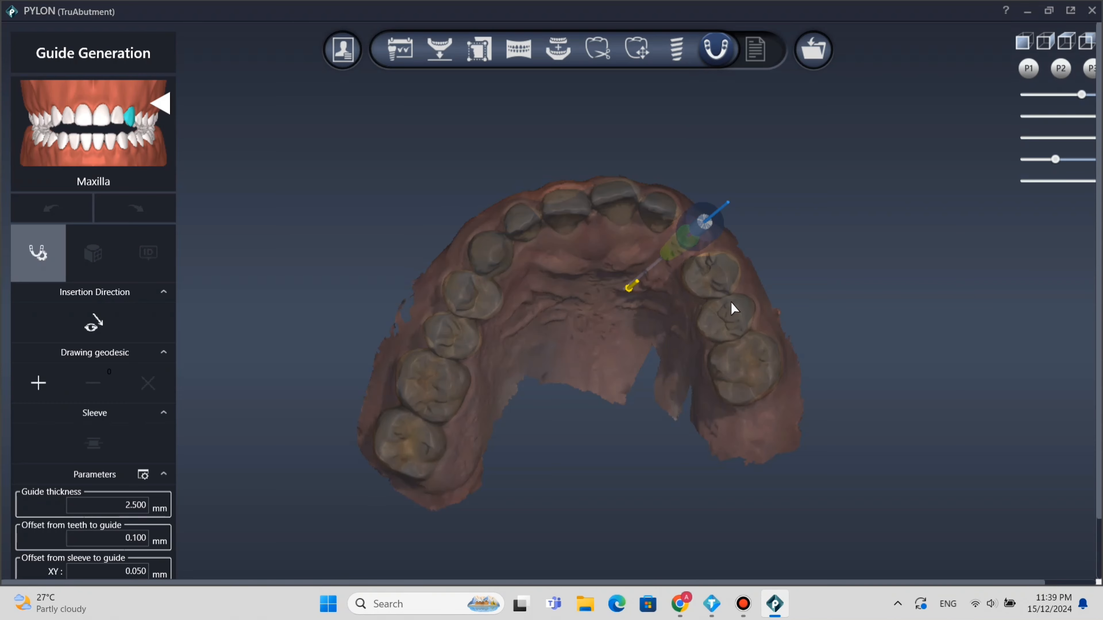
Start a new geodesic outline on the outer side between the two teeth behind the implant site and carry it across onto the palate.
mouse_move(731, 303)
right_down()
mouse_move(726, 245)
mouse_move(645, 394)
mouse_move(659, 401)
mouse_move(563, 500)
mouse_move(817, 286)
mouse_move(837, 234)
right_up()
scroll(671, 367, up, 10)
right_drag(749, 301, 702, 313)
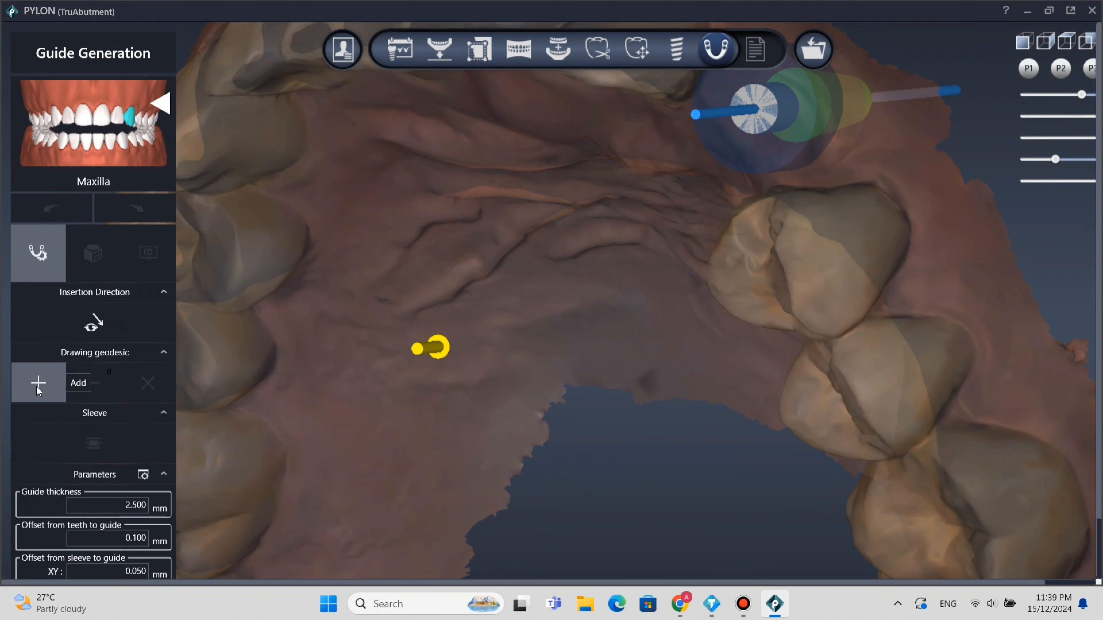
right_drag(882, 388, 917, 394)
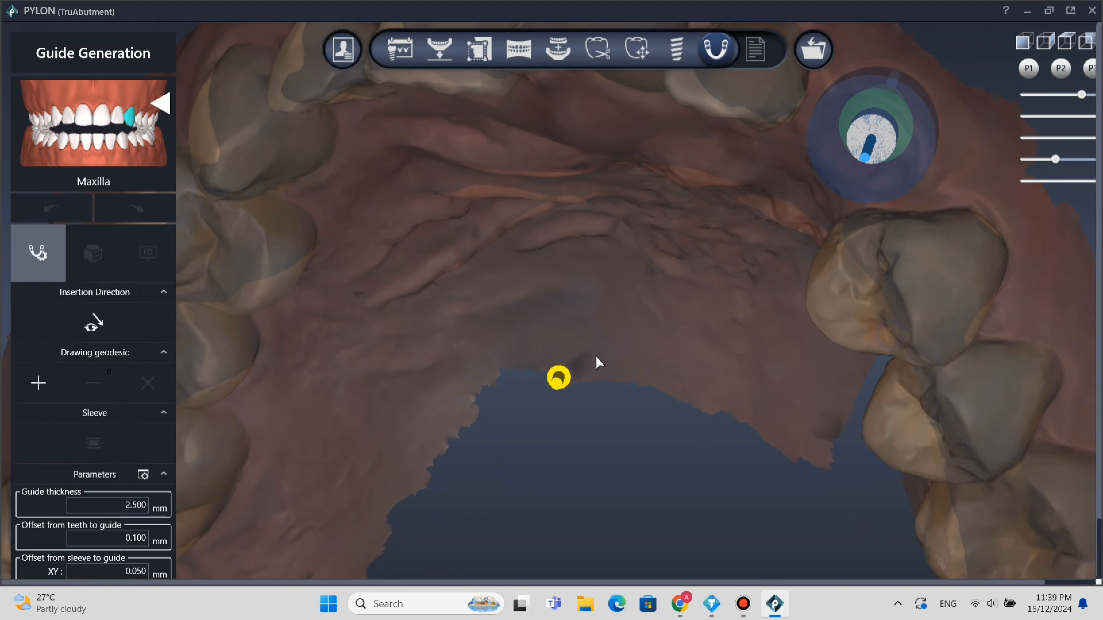
click(43, 385)
right_drag(944, 265, 925, 261)
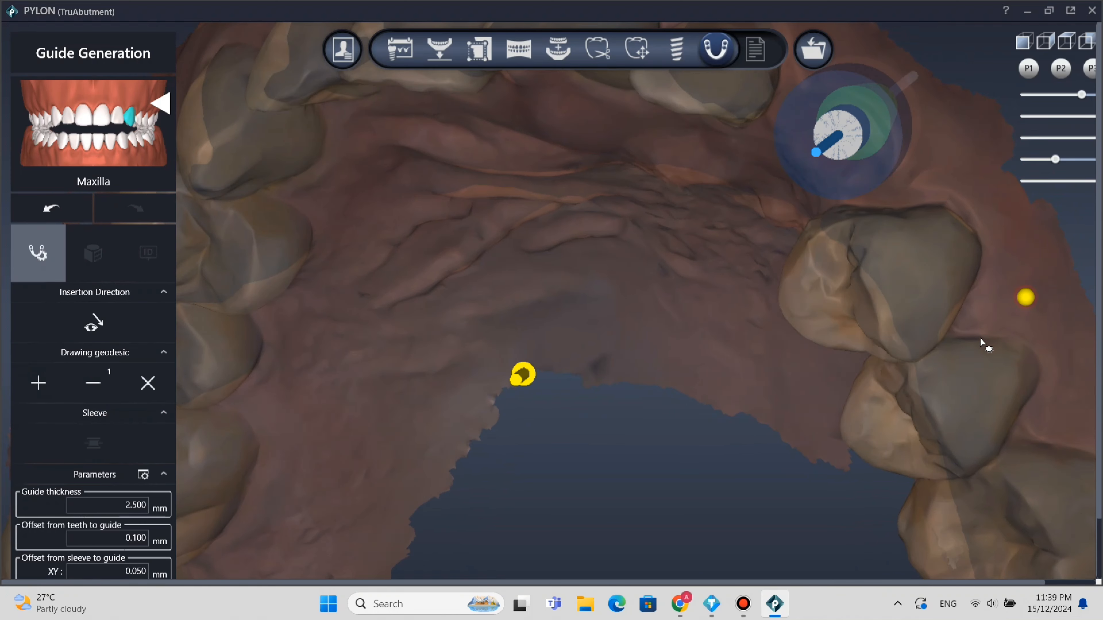
right_drag(948, 328, 1026, 263)
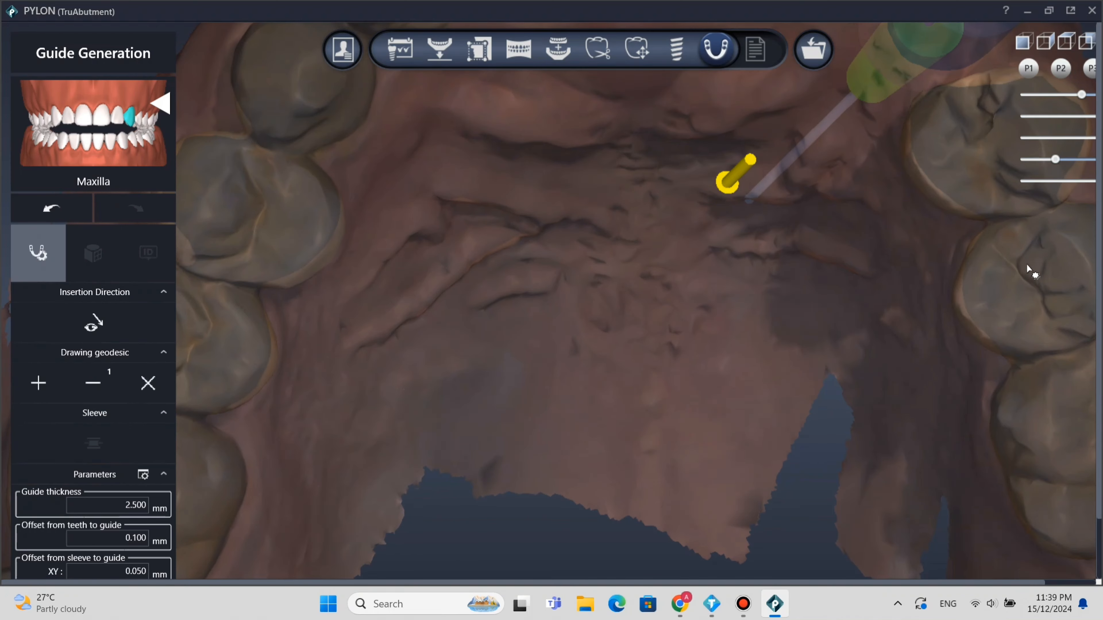
click(785, 196)
right_drag(798, 196, 771, 330)
click(776, 308)
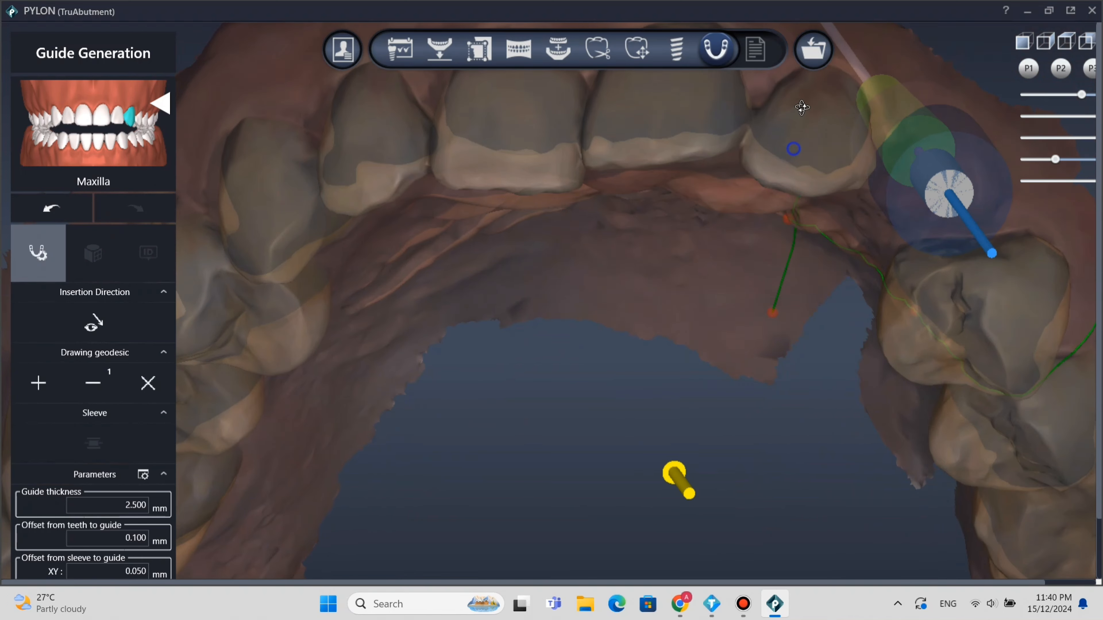
mouse_move(785, 238)
right_down()
mouse_move(811, 151)
mouse_move(789, 260)
right_up()
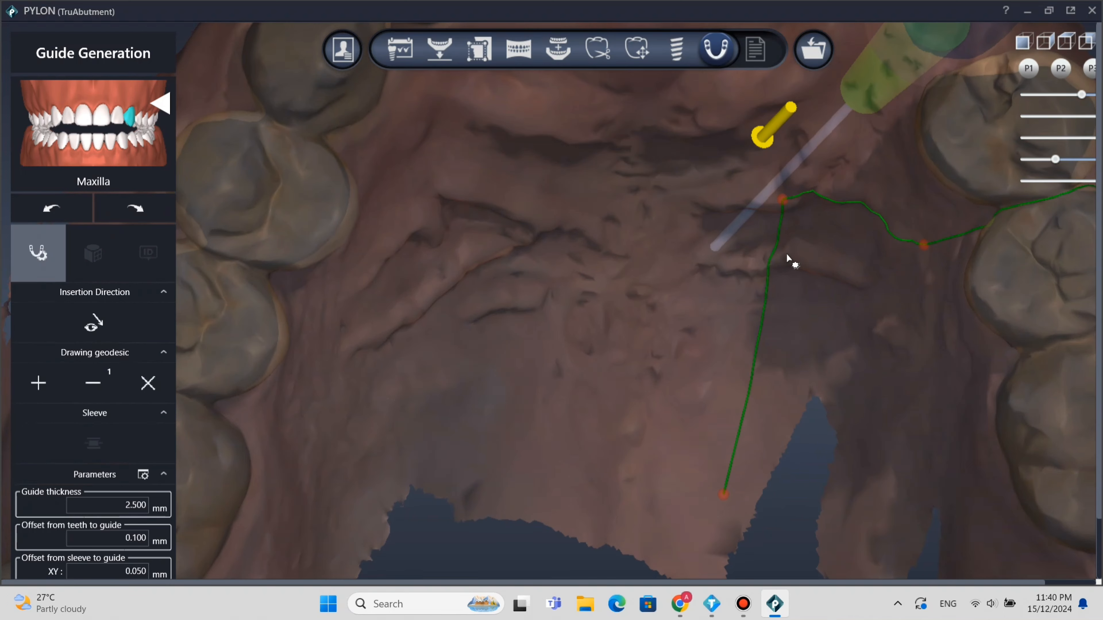
key(ctrl+z)
Extend the geodesic outline forward across the palate to the gap between the left central and lateral incisors.
click(716, 109)
right_drag(738, 90, 736, 139)
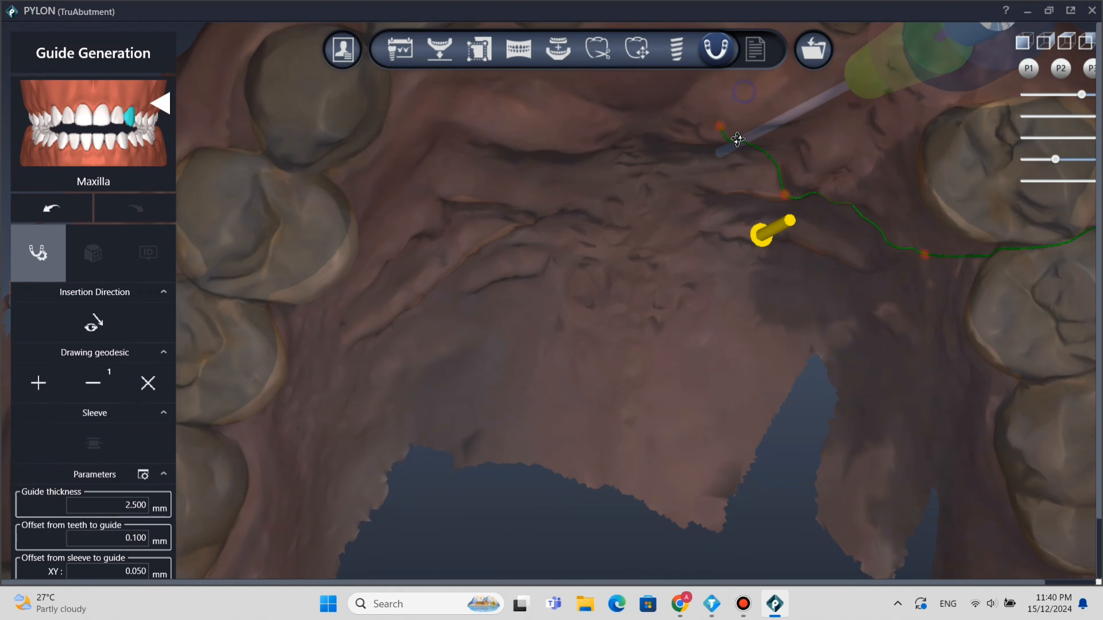
mouse_move(741, 151)
middle_down()
mouse_move(702, 231)
mouse_move(587, 376)
middle_up()
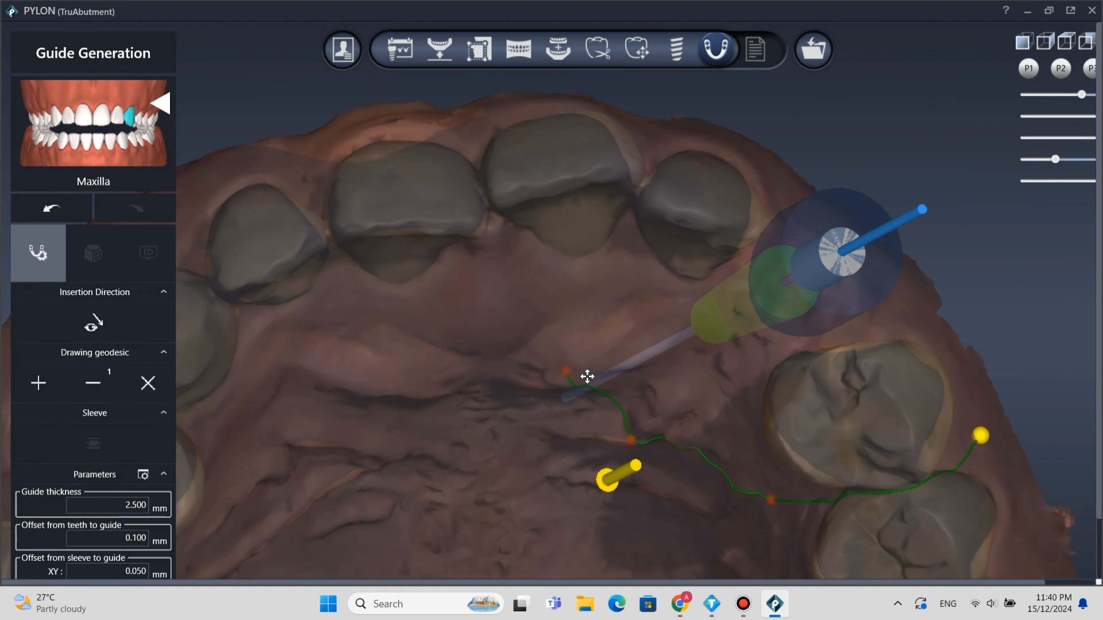
click(569, 310)
click(599, 256)
click(639, 188)
Continue the outline around the outer side of the lateral incisor and past the implant site, closing it at its starting point.
right_drag(614, 224, 594, 285)
click(612, 253)
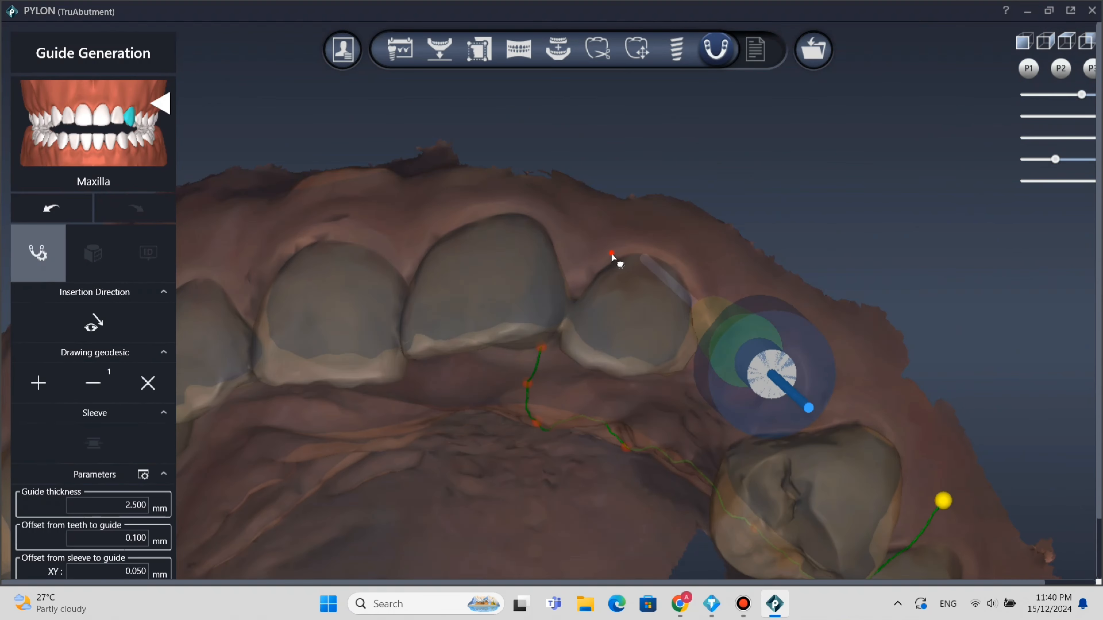
click(645, 231)
click(811, 305)
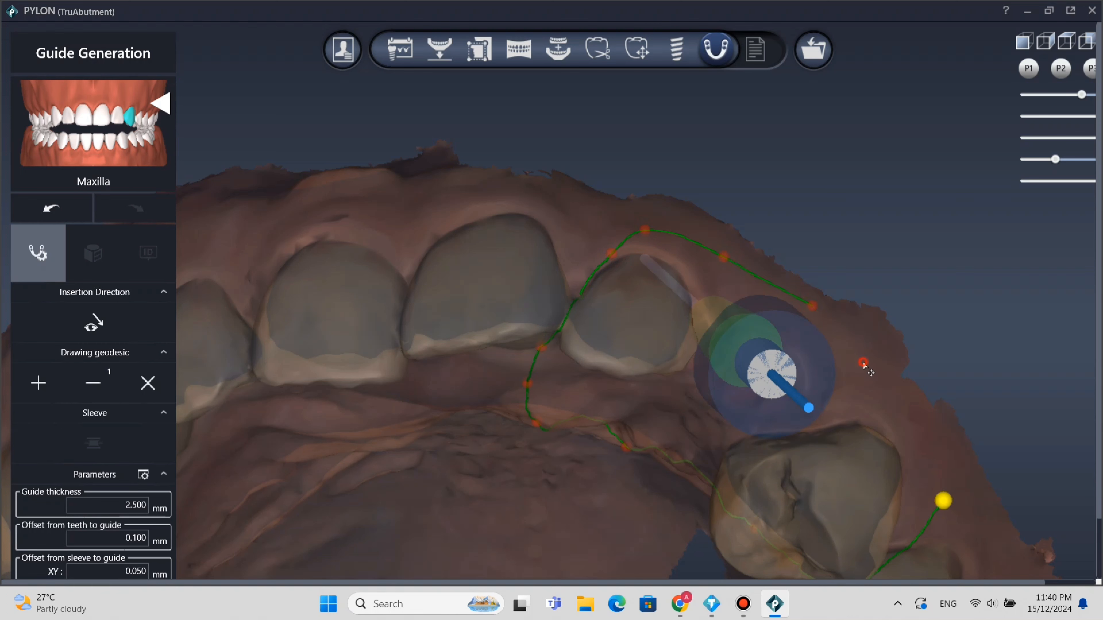
click(945, 502)
Reshape the palatal part of the outline by moving its control points closer to the implant and the neighbouring teeth.
right_drag(813, 413, 581, 505)
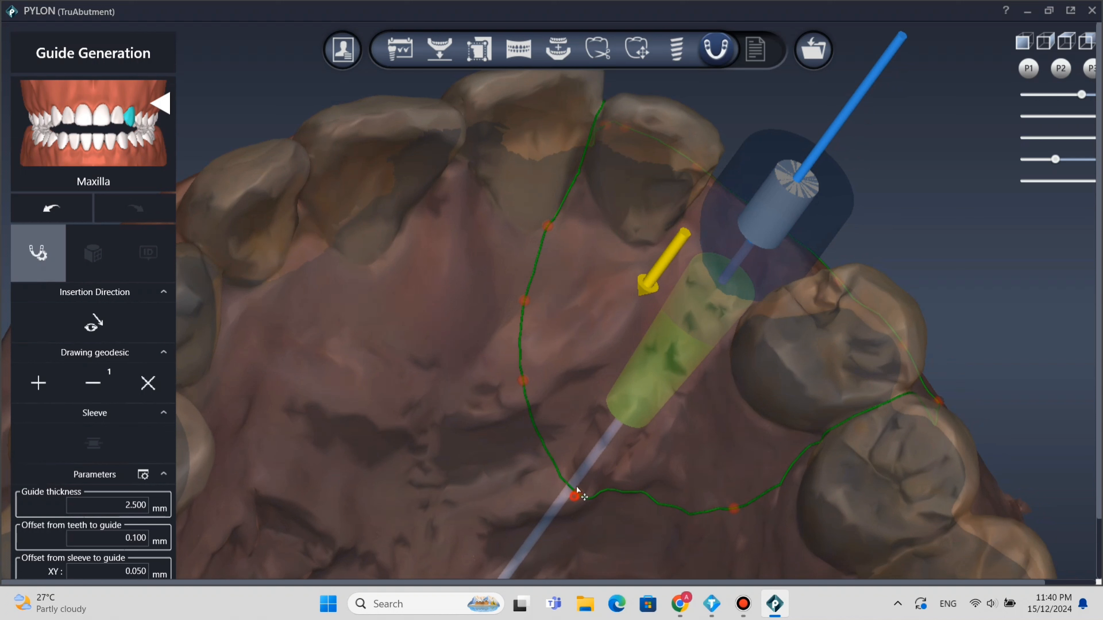
drag(577, 487, 677, 356)
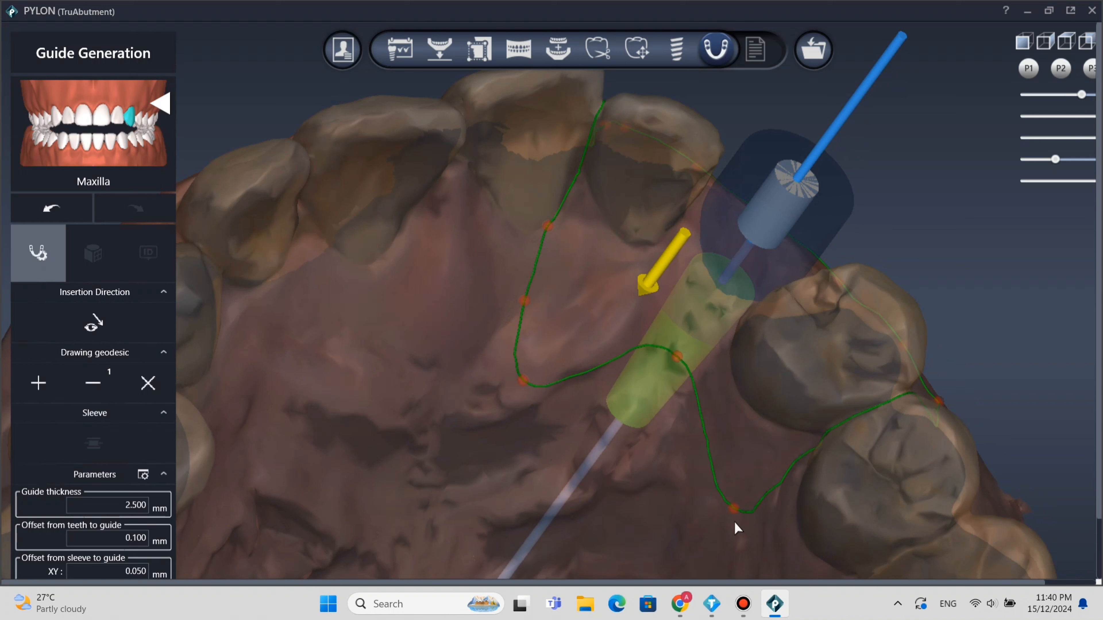
drag(732, 509, 756, 427)
drag(553, 341, 593, 295)
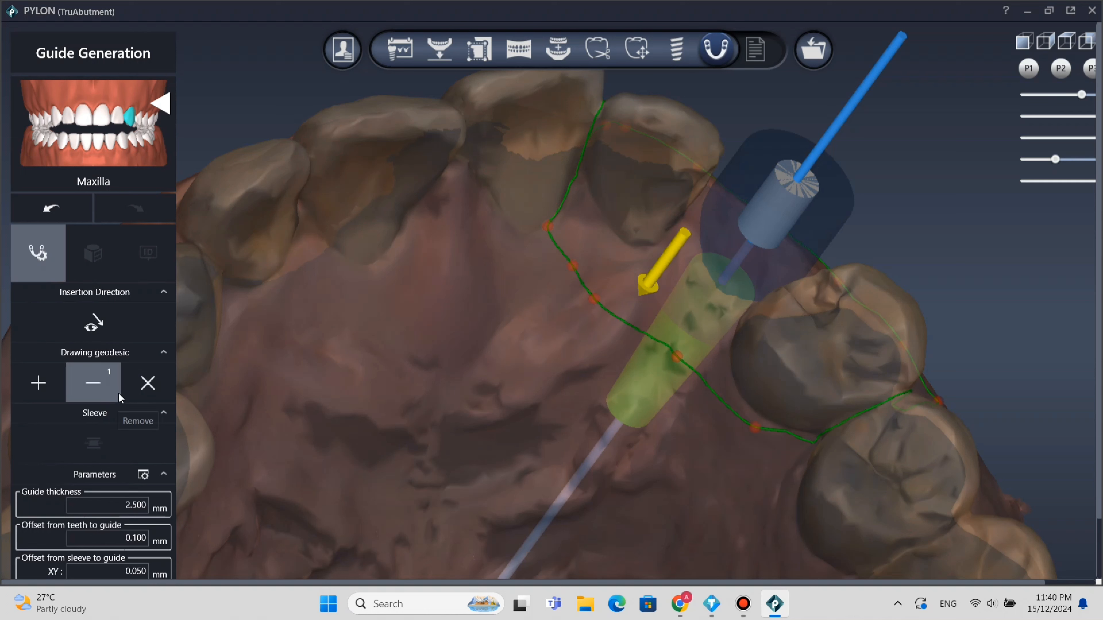
Review the guide thickness and the teeth and sleeve offset parameters, and generate the surgical guide.
click(161, 475)
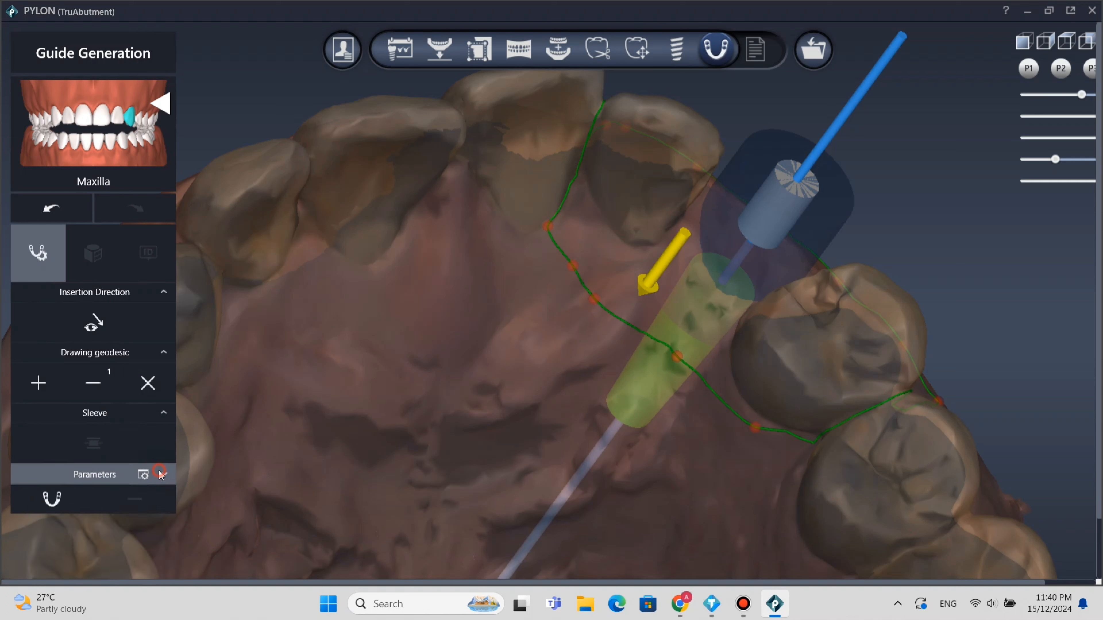
click(162, 475)
click(161, 475)
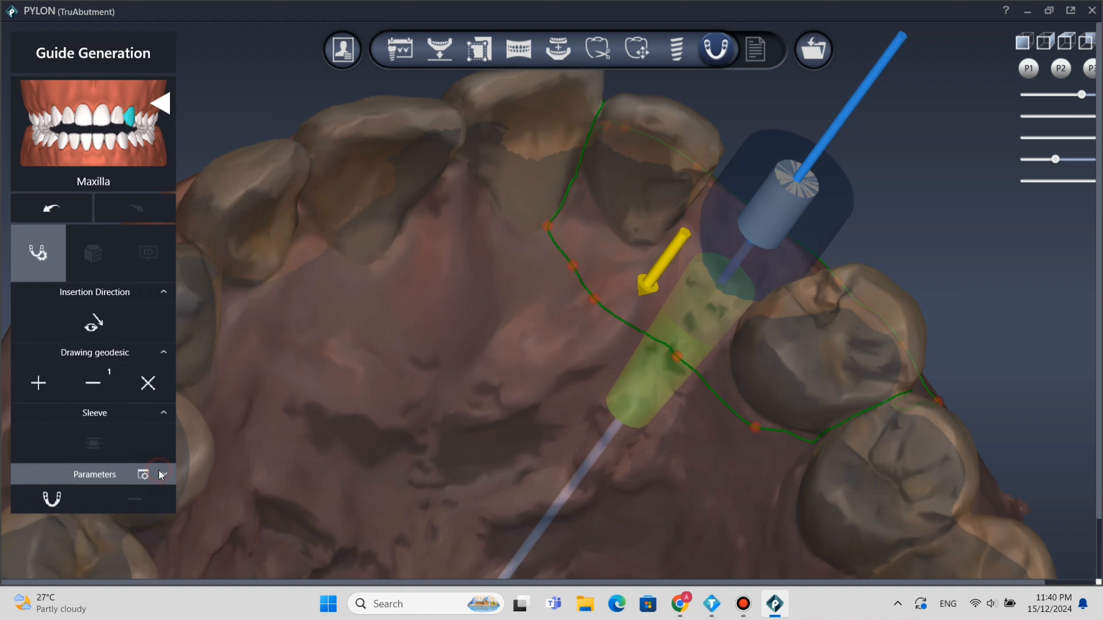
click(165, 414)
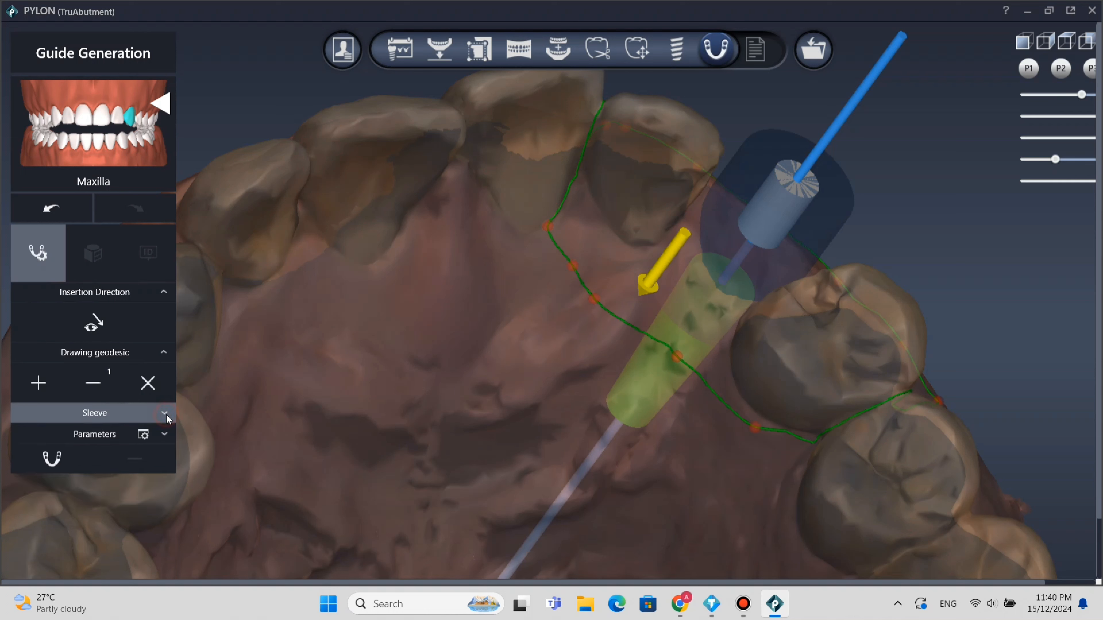
click(161, 439)
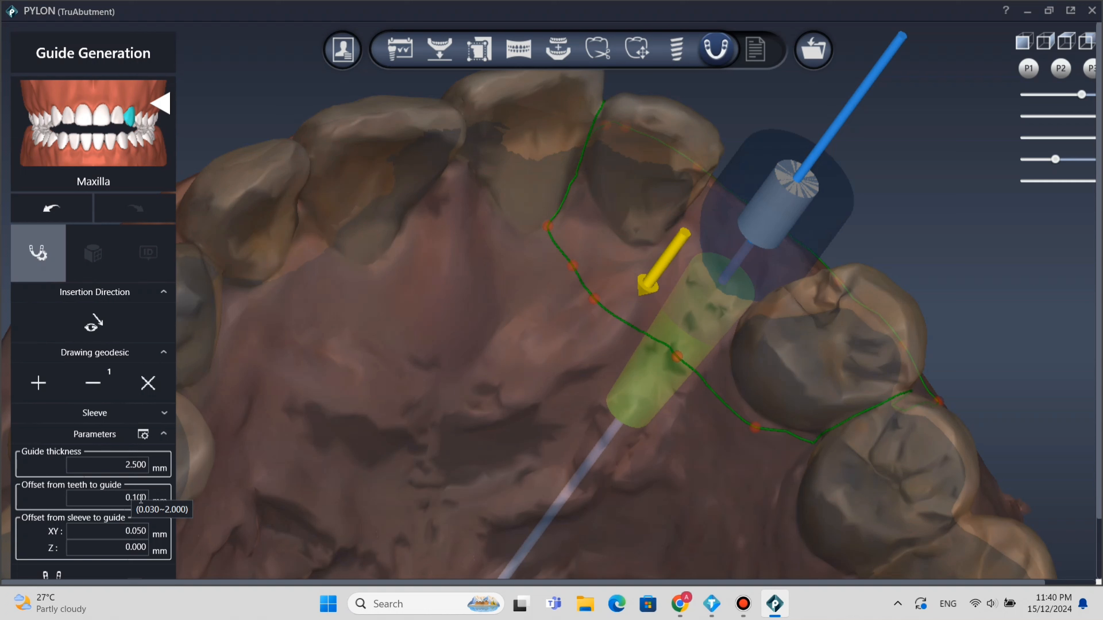
double_click(140, 529)
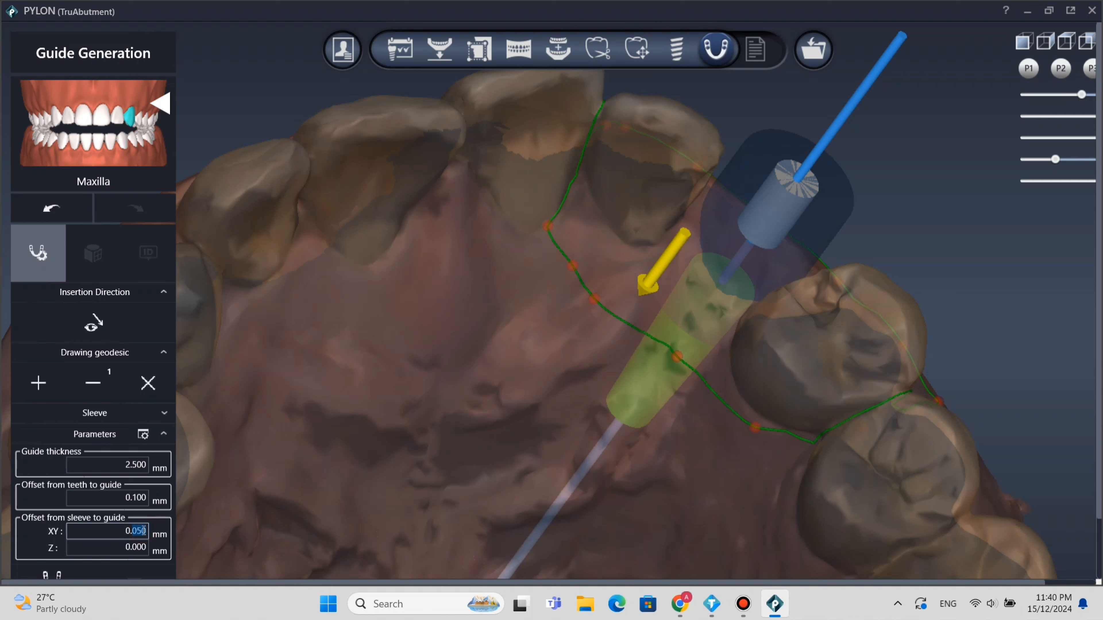
click(133, 548)
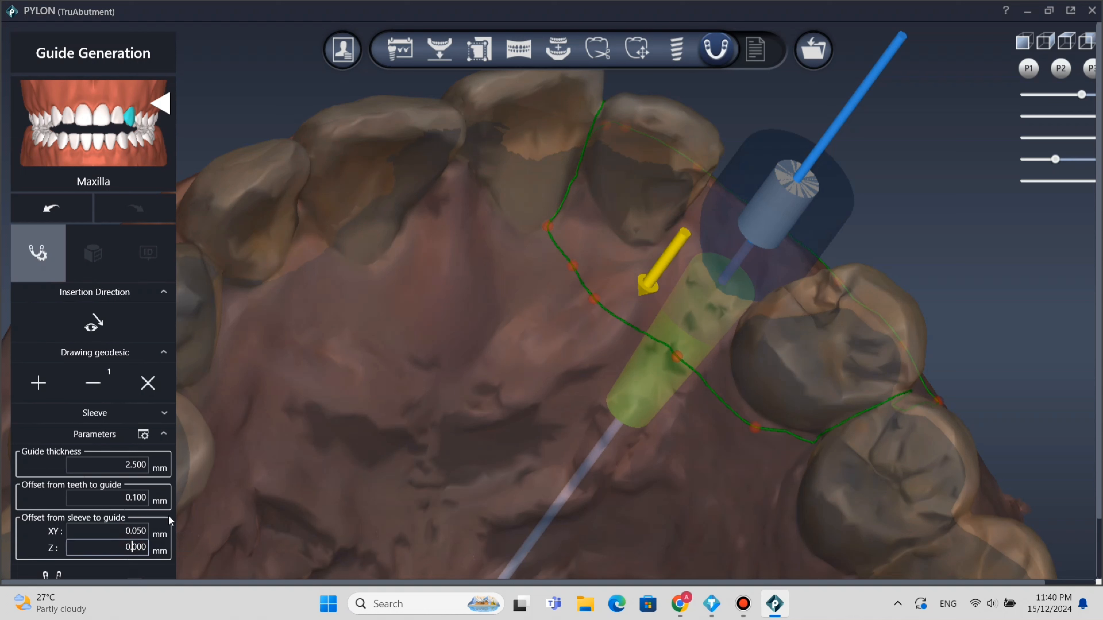
click(60, 571)
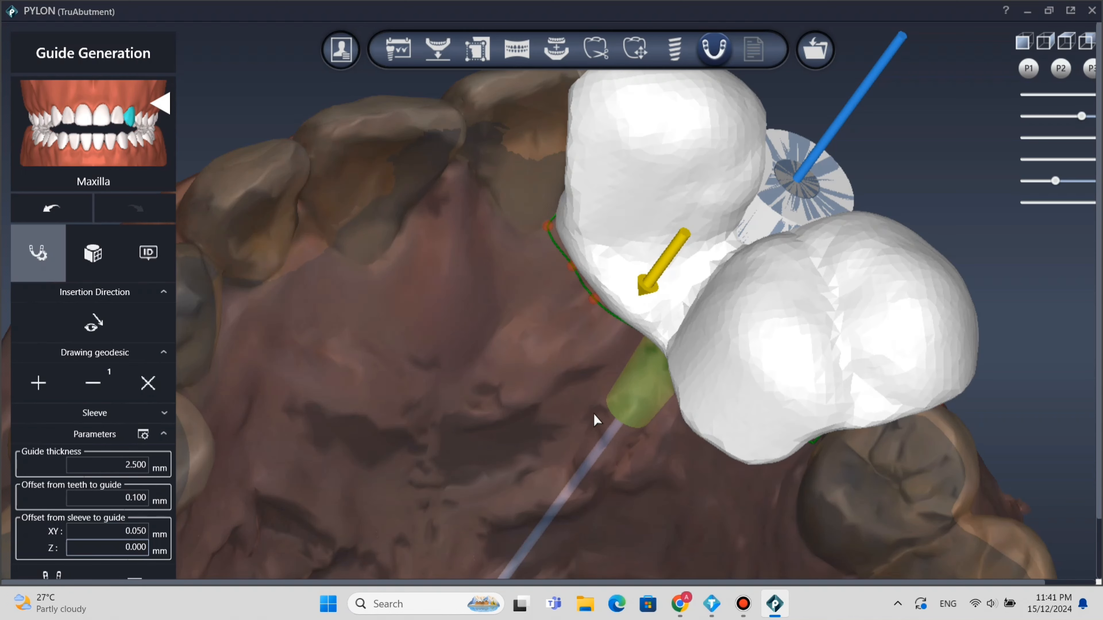
Examine the generated surgical guide from several sides, checking its fit against the outline, sleeve and implant.
right_drag(660, 371, 208, 513)
middle_drag(567, 382, 1056, 360)
right_drag(786, 384, 645, 391)
middle_drag(646, 391, 673, 327)
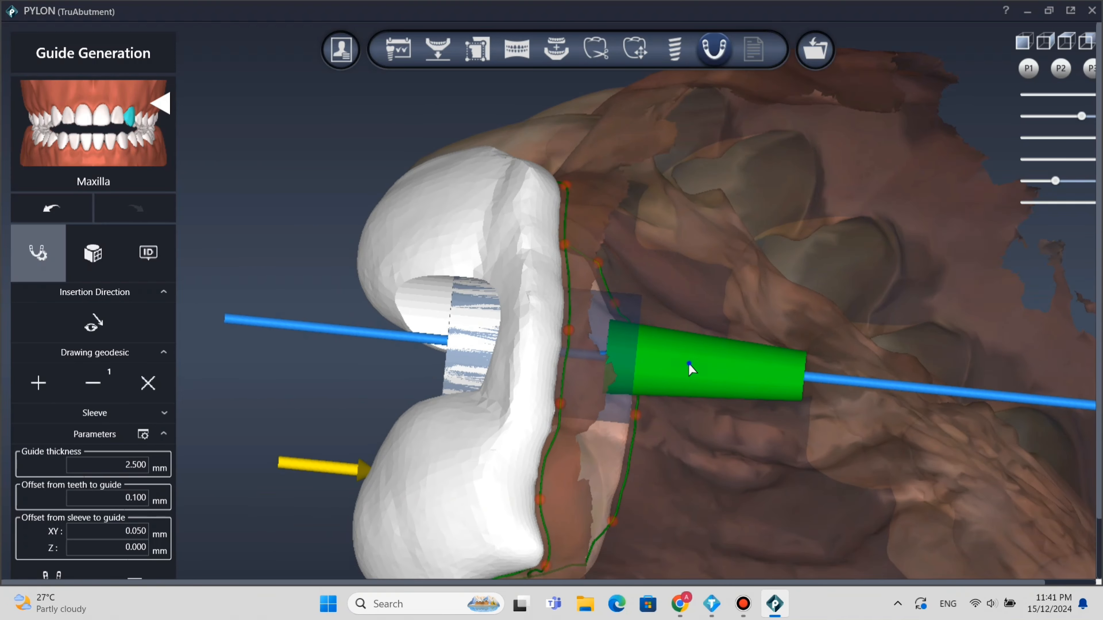
right_drag(650, 380, 629, 398)
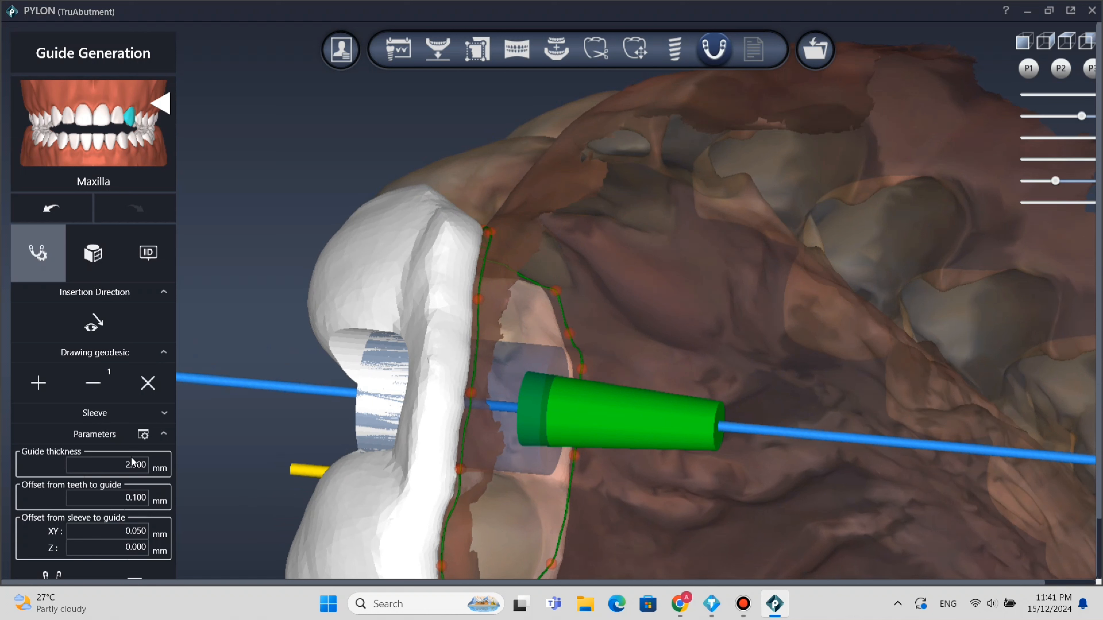
click(162, 436)
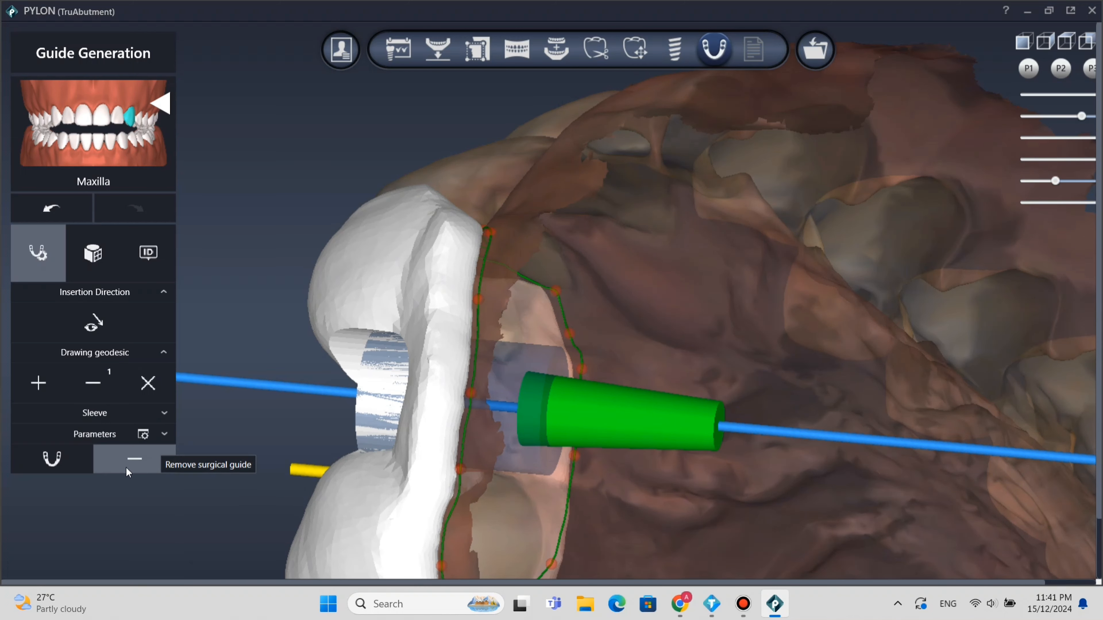
Proceed to the Result stage and accept both the Planning Approval and the Surgical Guide Approval.
click(751, 51)
click(758, 327)
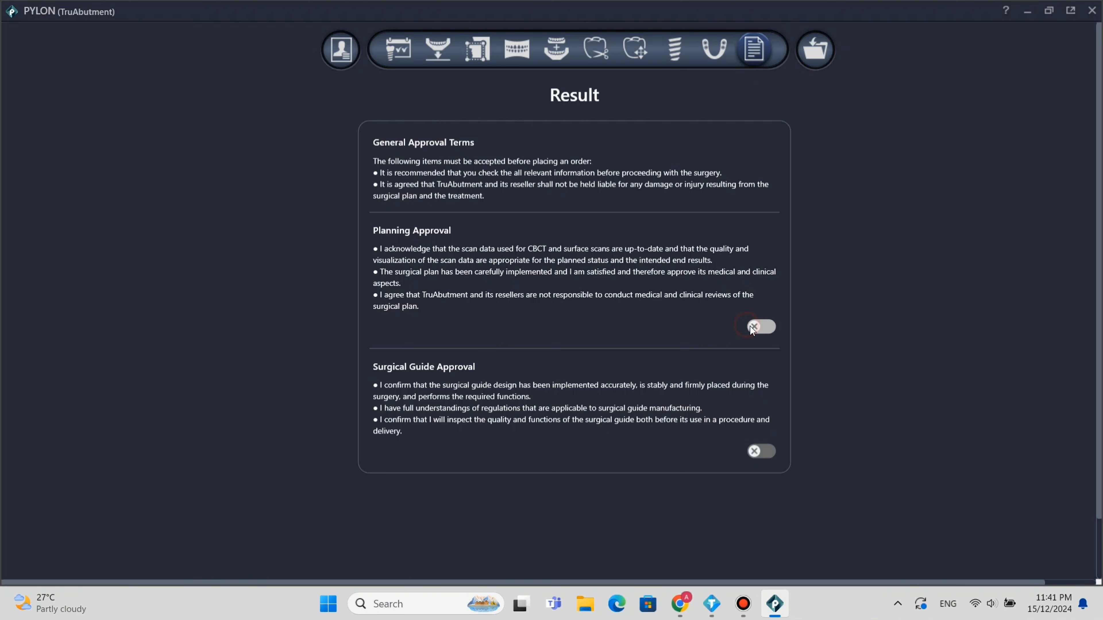
click(548, 321)
click(761, 450)
click(547, 320)
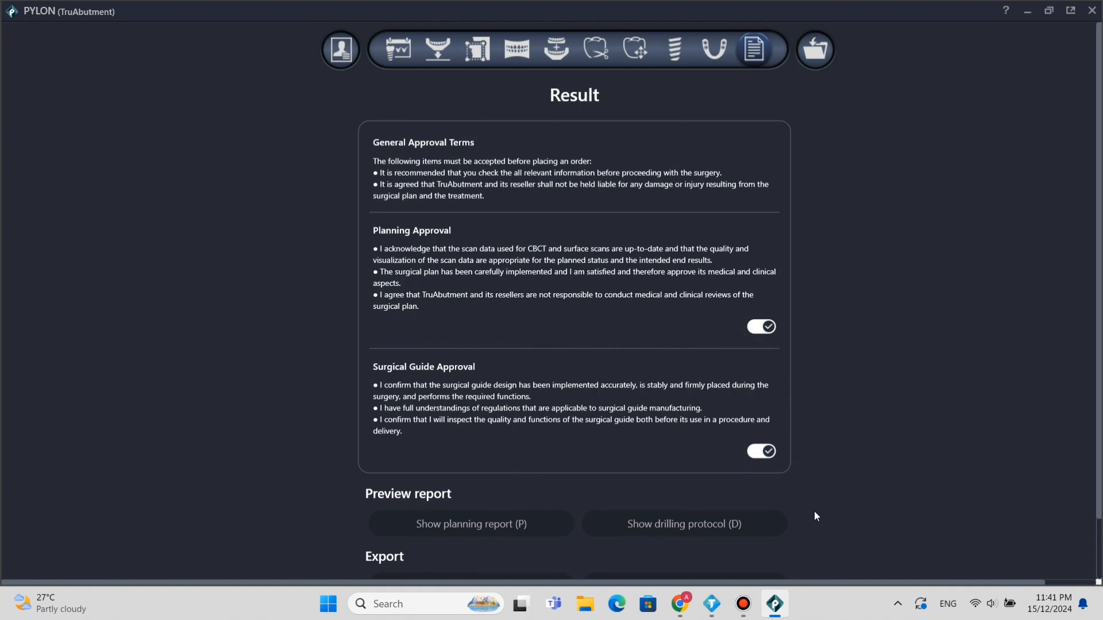
Go to the report preview and export options of the approved plan.
scroll(490, 530, down, 3)
click(489, 523)
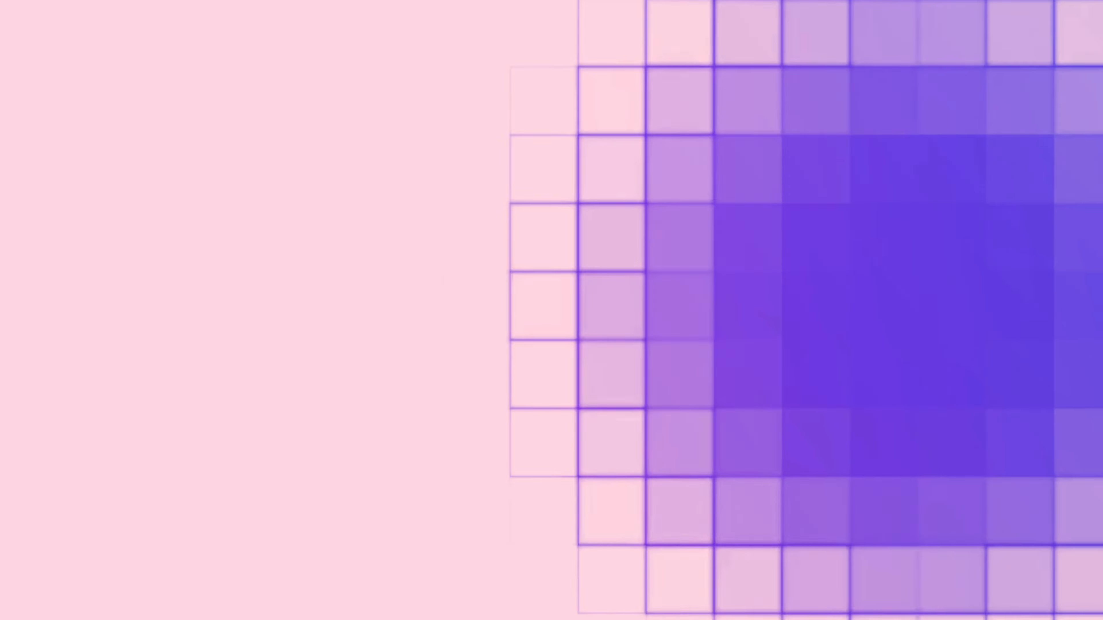